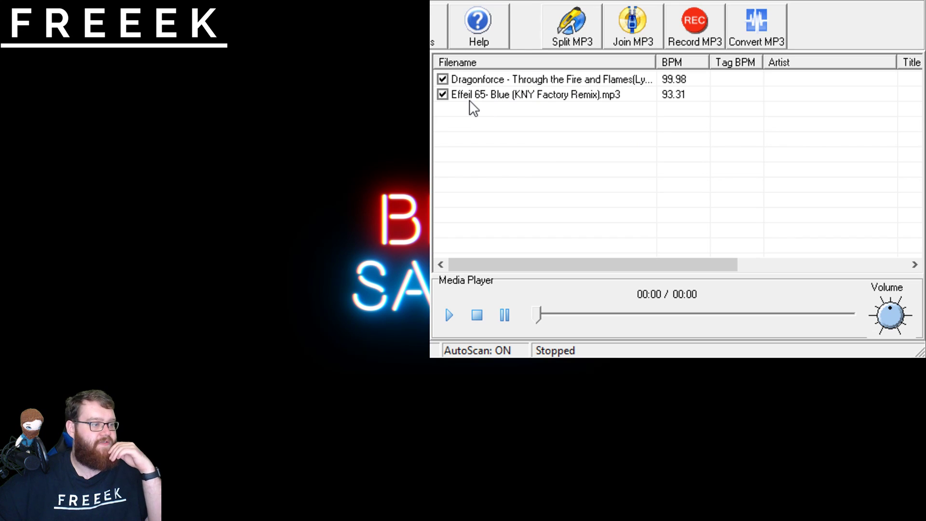
- Check the detected BPM of the Effeil 65 - Blue (KNY Factory Remix) track in the file list
{"action": "left_click", "coordinate": [488, 97]}
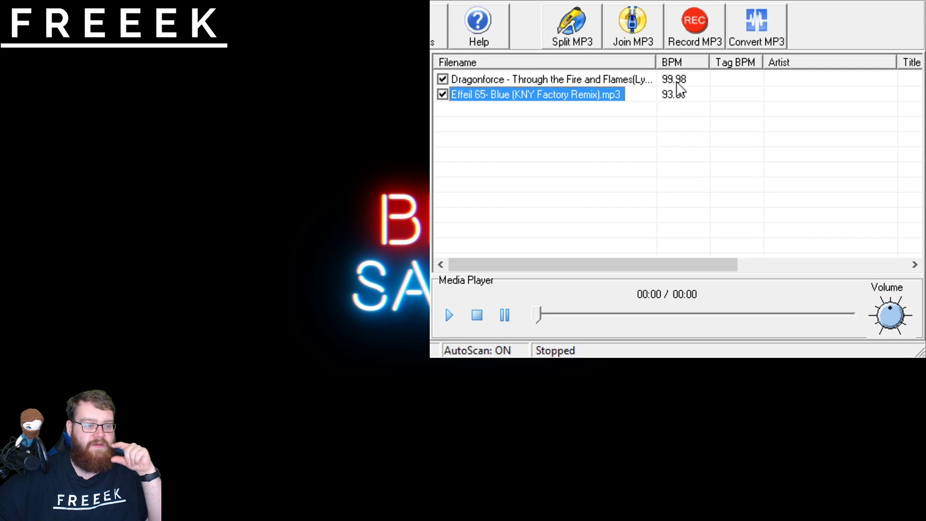
{"action": "left_click", "coordinate": [679, 89]}
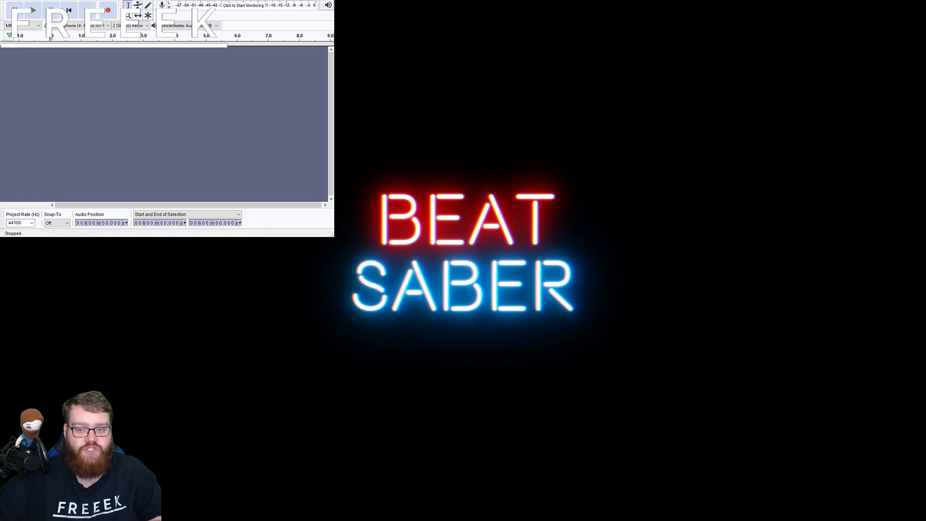
- Switch to Audacity, maximise its window, and play the Effeil 65 - Blue track from the start before stopping playback
{"action": "key", "text": "super+Up"}
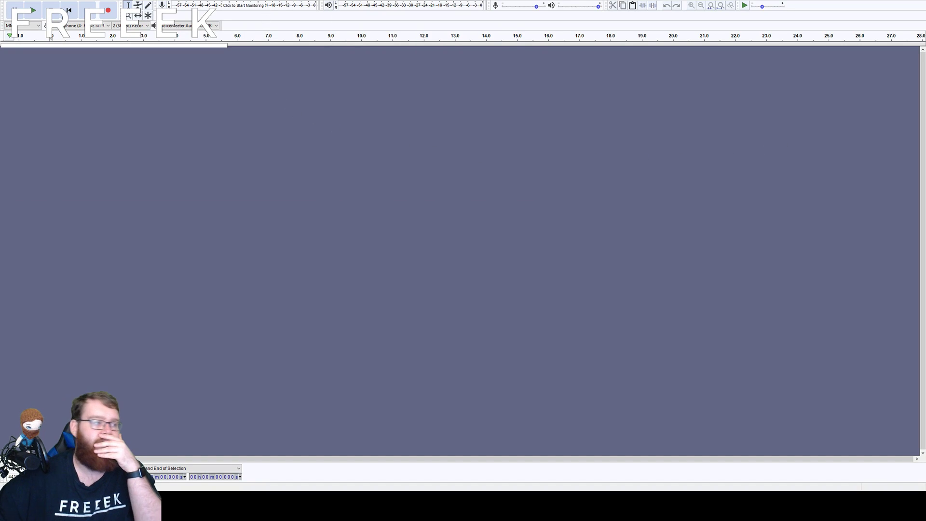
{"action": "key", "text": "super+Down"}
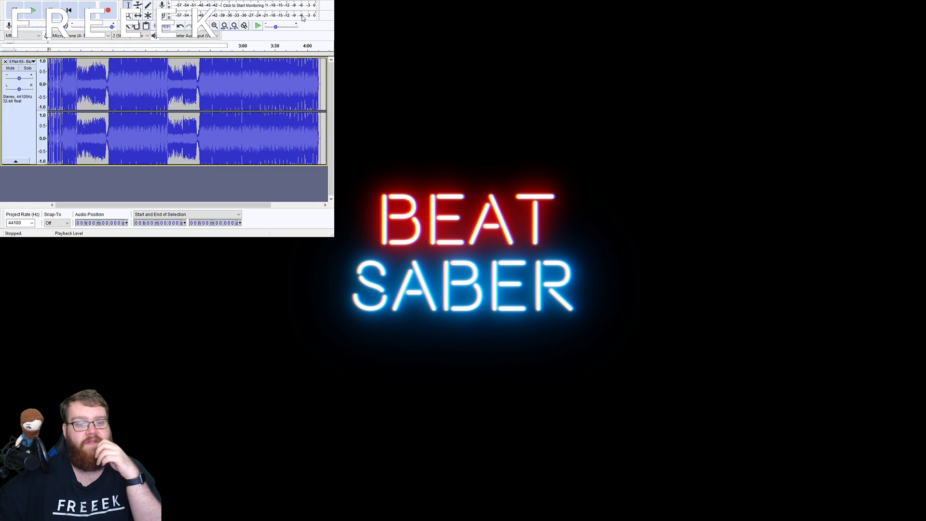
{"action": "left_click", "coordinate": [548, 18]}
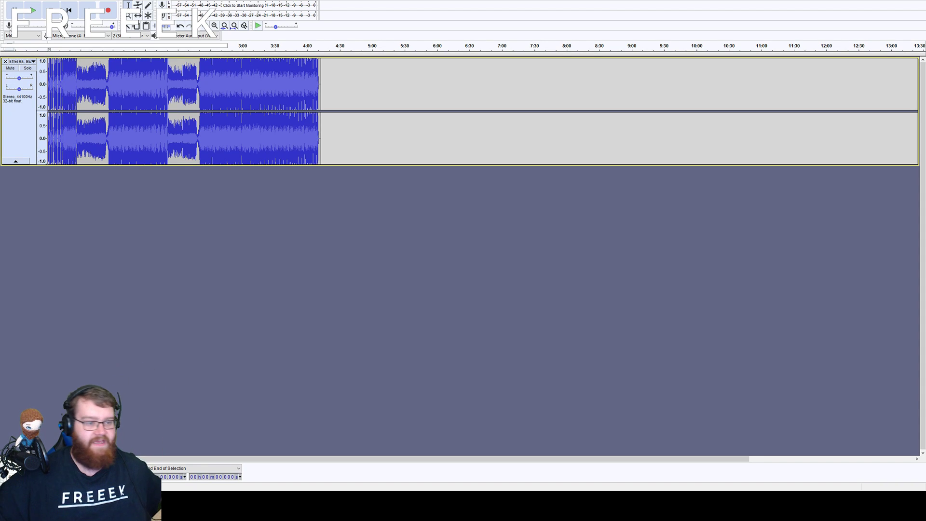
{"action": "left_click", "coordinate": [34, 11]}
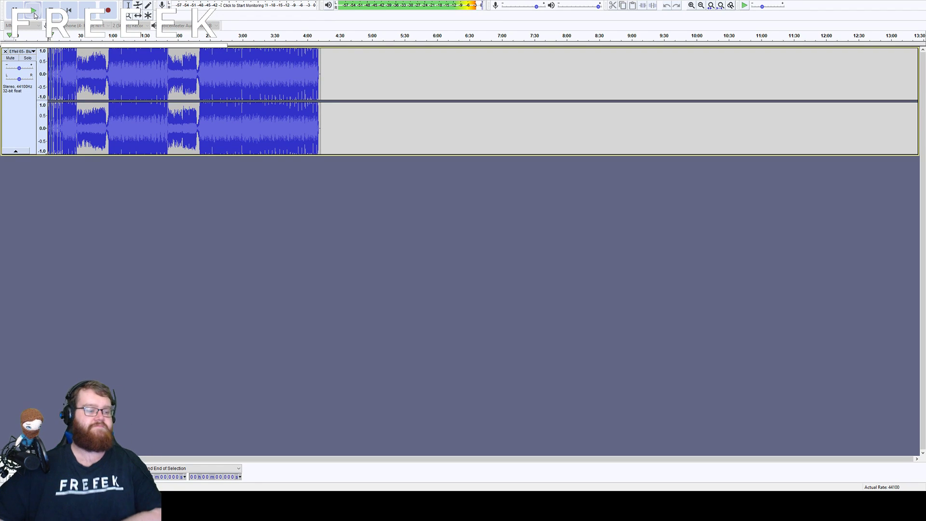
{"action": "left_click", "coordinate": [54, 14]}
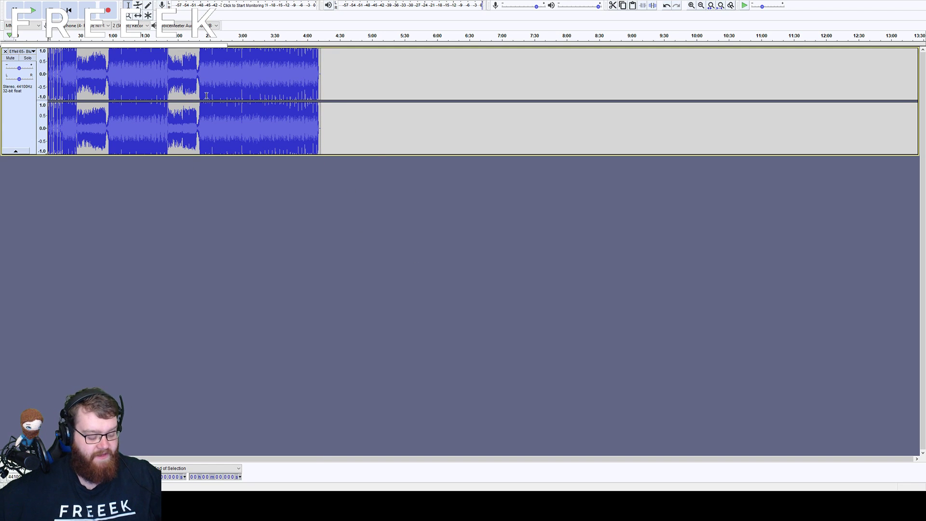
- Select the full length of the Effeil 65 - Blue audio track
{"action": "key", "text": "ctrl+a"}
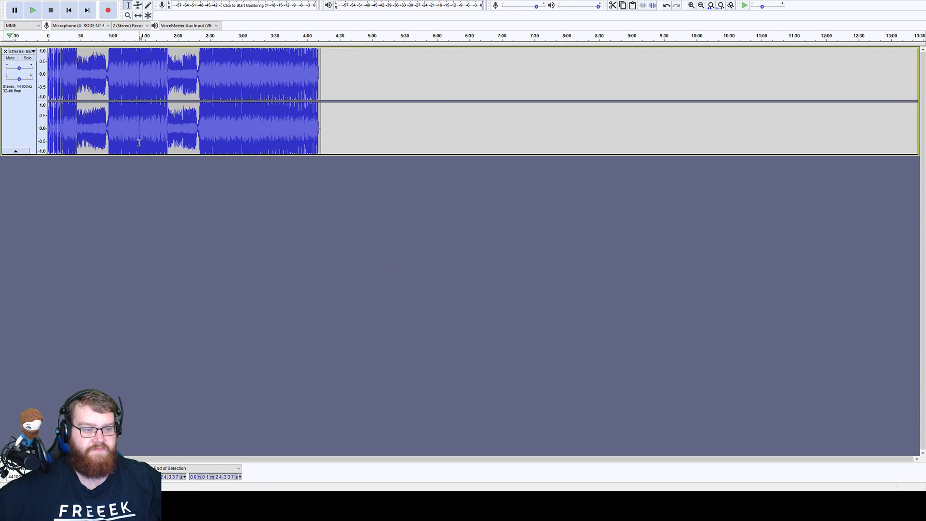
{"action": "left_click", "coordinate": [271, 322]}
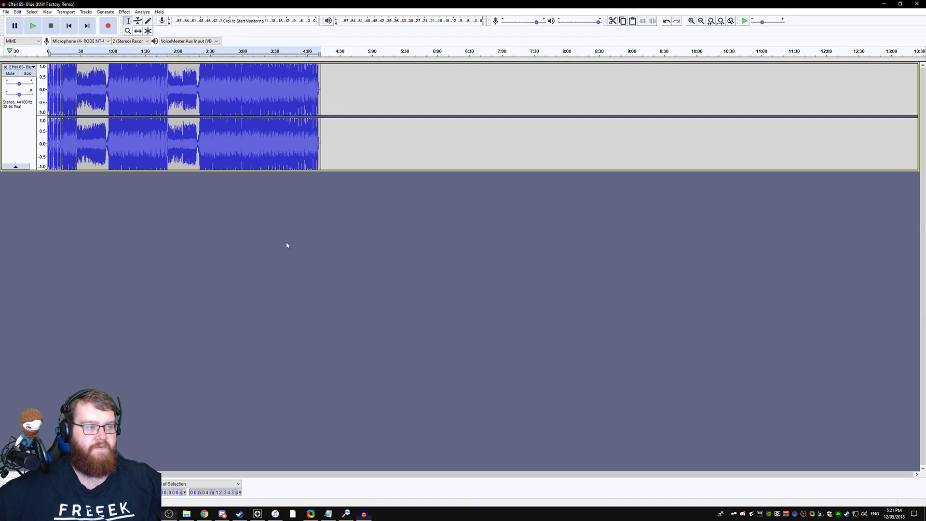
{"action": "left_click", "coordinate": [66, 12]}
{"action": "left_click", "coordinate": [180, 250]}
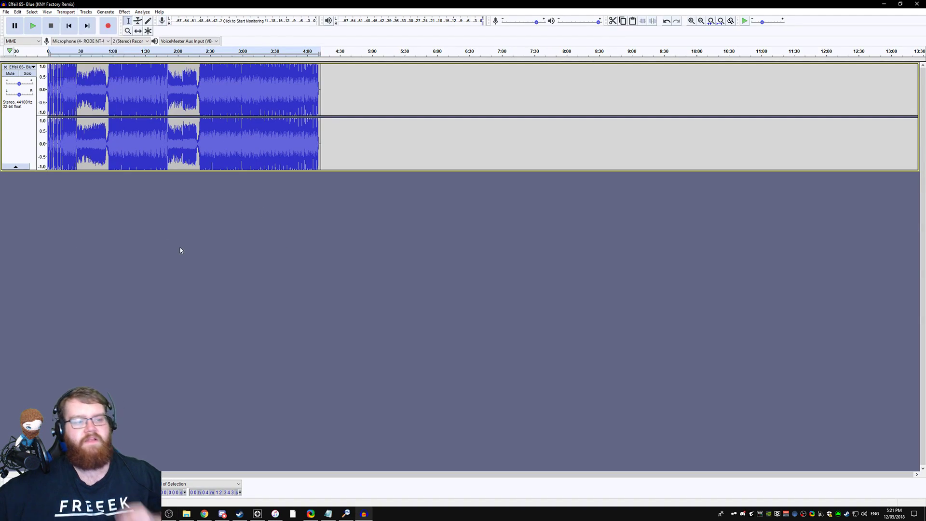
{"action": "left_click", "coordinate": [207, 110]}
{"action": "key", "text": "ctrl+a"}
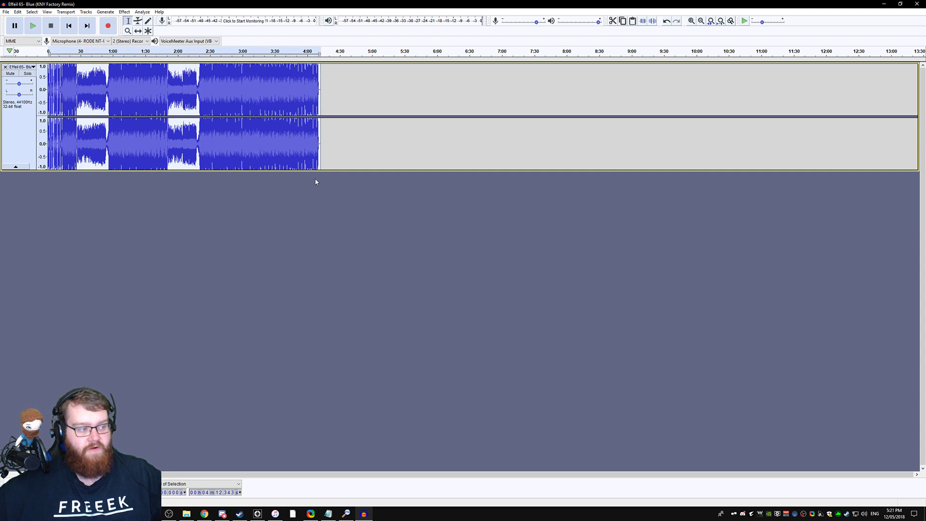
- Inspect the proposed Amplification (dB) value in the Amplify effect for the selected track, and close the dialog without applying it
{"action": "left_click", "coordinate": [124, 12]}
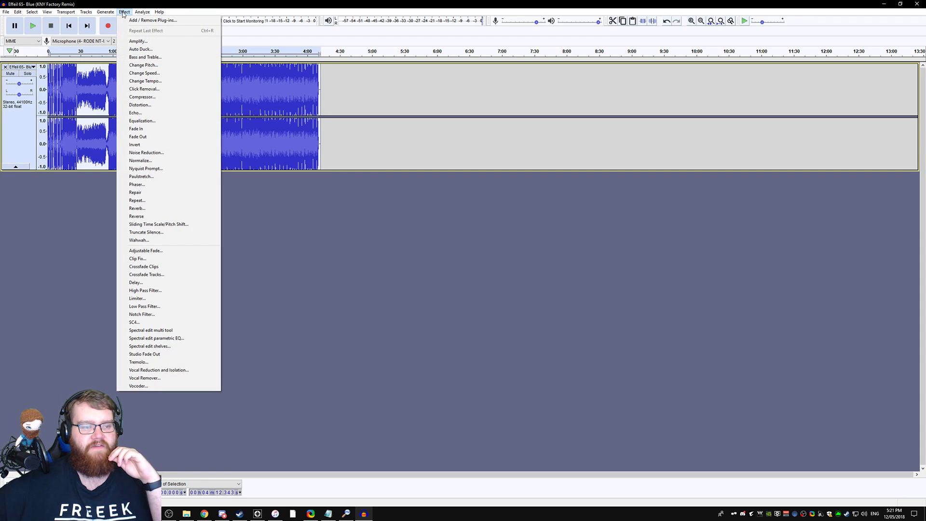
{"action": "left_click", "coordinate": [144, 42]}
{"action": "left_click_drag", "start_coordinate": [469, 224], "coordinate": [475, 226]}
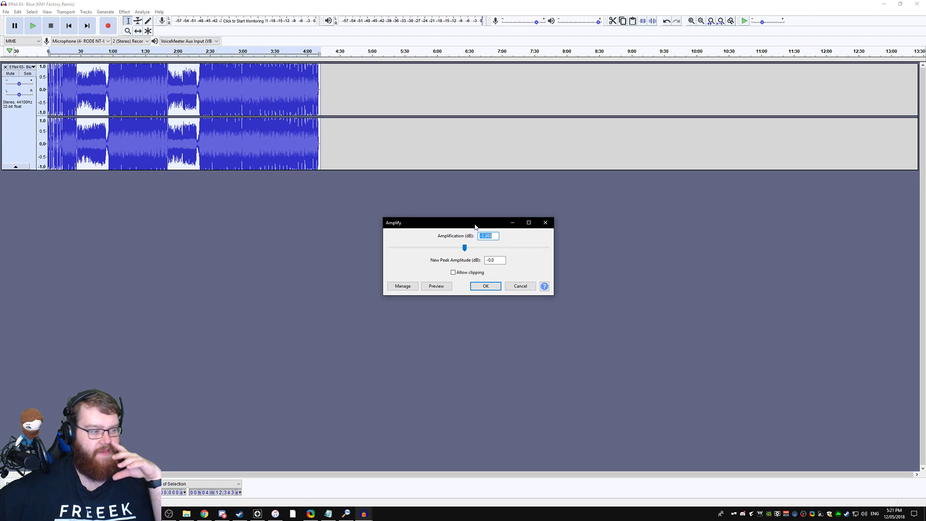
{"action": "left_click", "coordinate": [494, 237]}
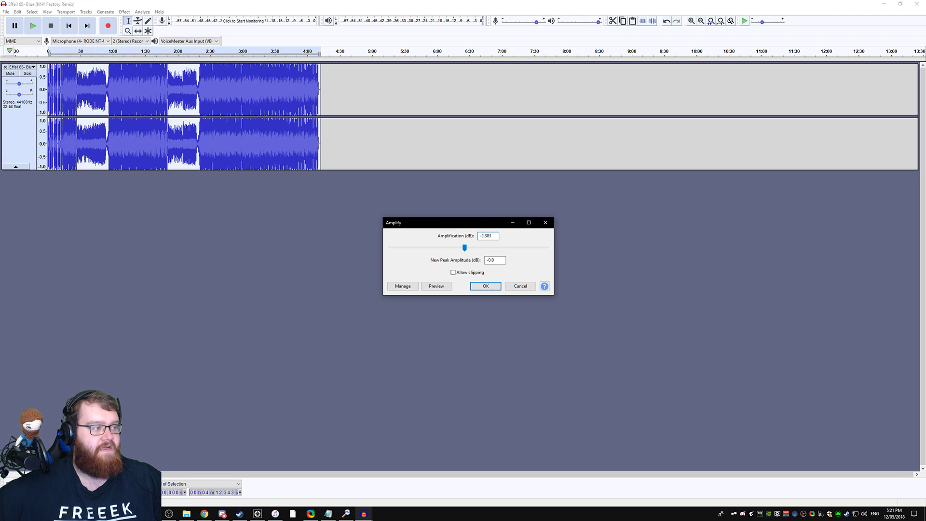
{"action": "key", "text": "super+Tab"}
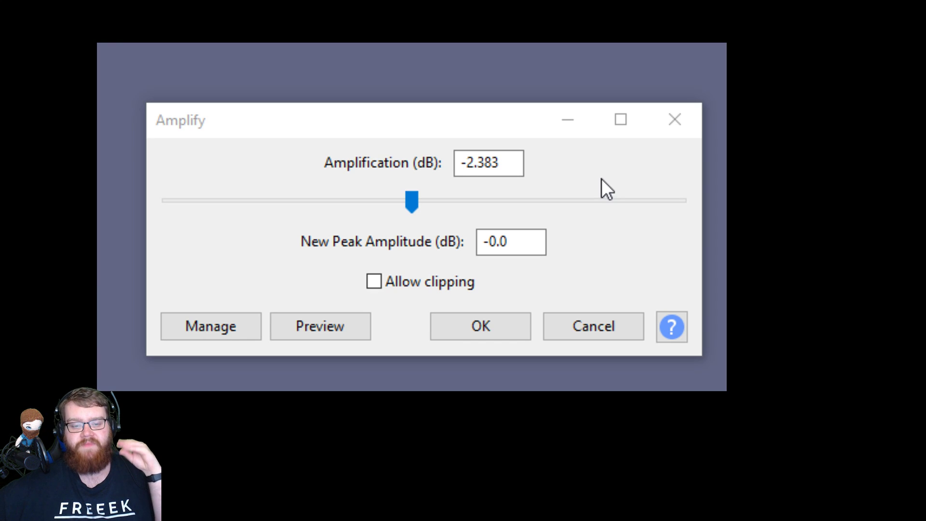
{"action": "left_click", "coordinate": [467, 162]}
{"action": "left_click_drag", "start_coordinate": [467, 163], "coordinate": [462, 164]}
{"action": "left_click", "coordinate": [513, 163]}
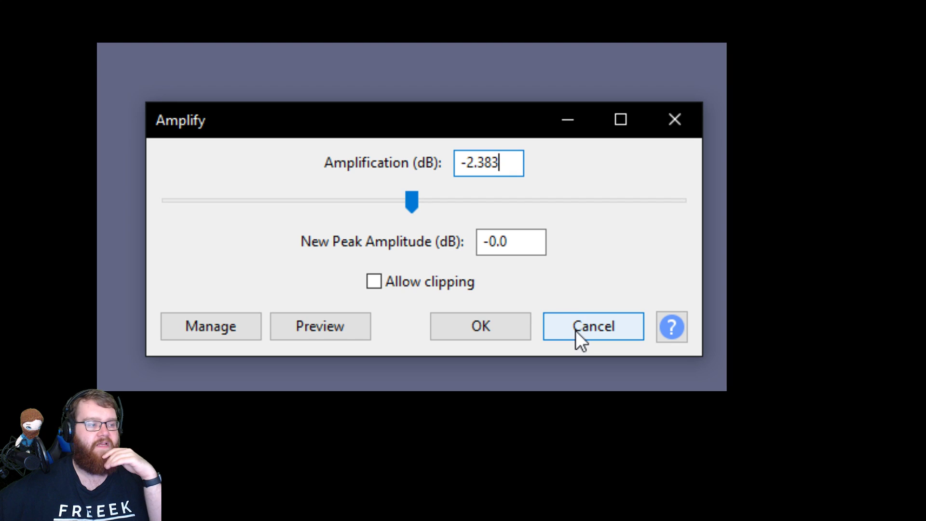
{"action": "left_click", "coordinate": [644, 325]}
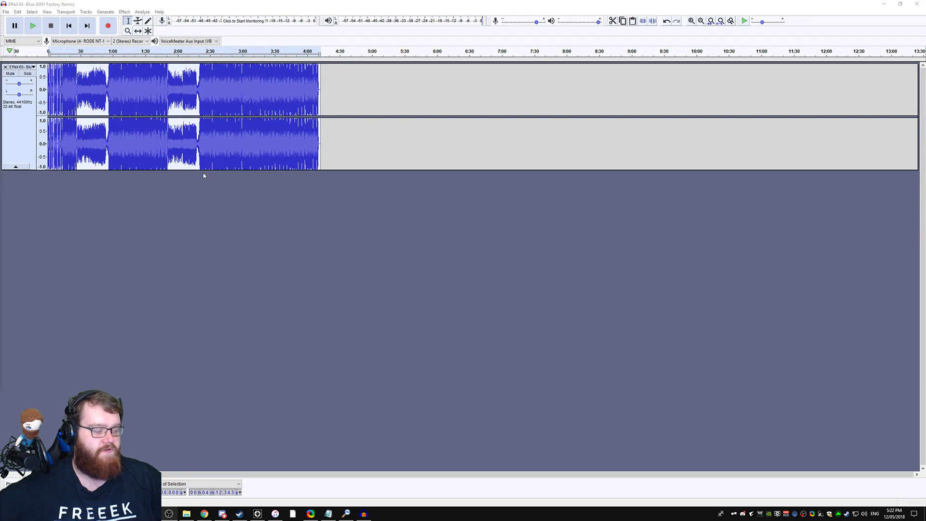
- Play the track from the beginning while inspecting its waveform at different zoom levels, and stop playback
{"action": "scroll", "coordinate": [203, 176], "scroll_direction": "up", "scroll_amount": 2}
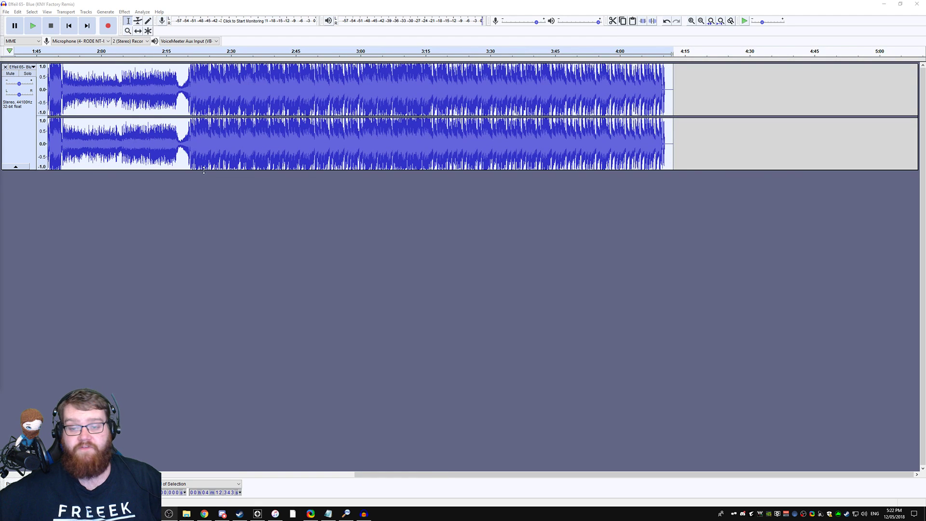
{"action": "left_click", "coordinate": [32, 26]}
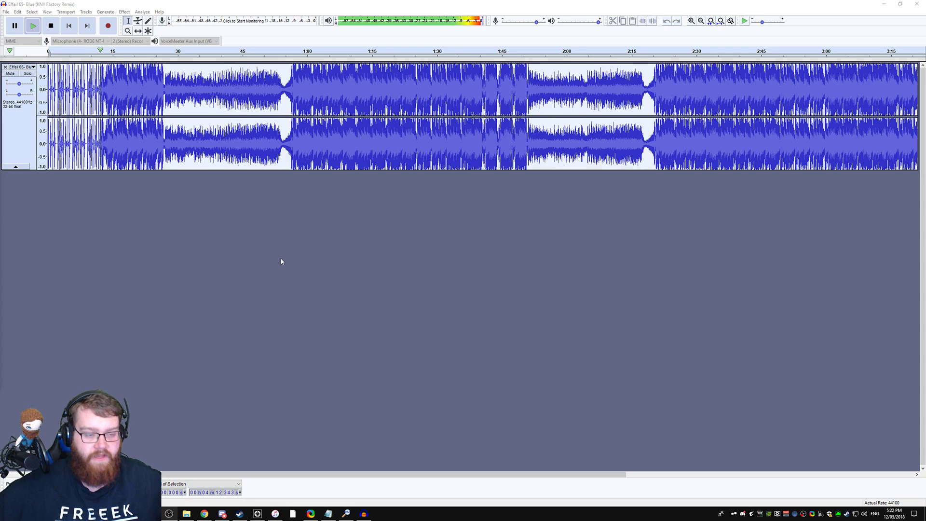
{"action": "key", "text": "ctrl+3"}
{"action": "key", "text": "ctrl+3"}
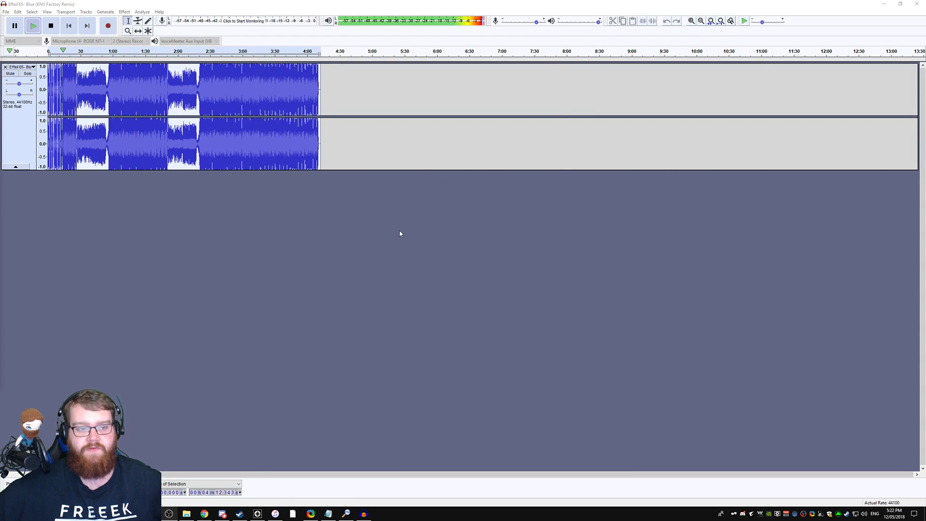
{"action": "key", "text": "ctrl+1"}
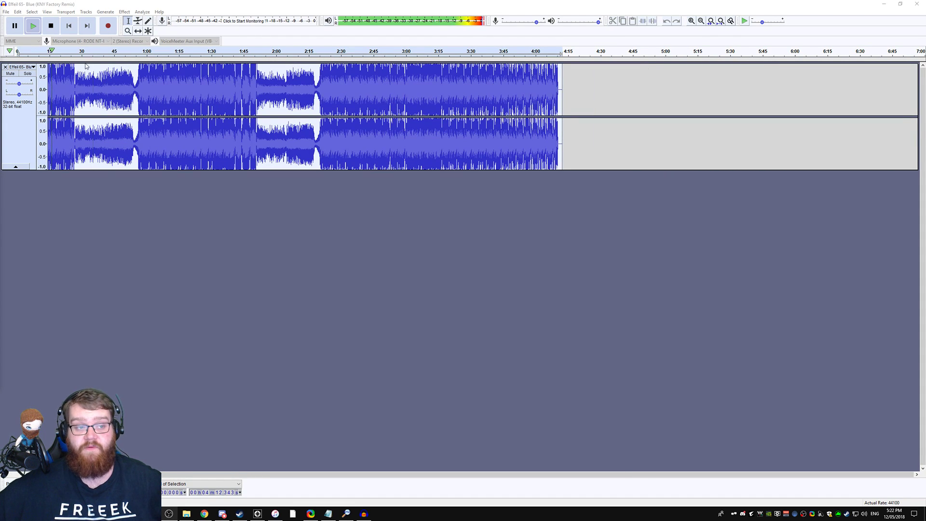
{"action": "left_click", "coordinate": [51, 25]}
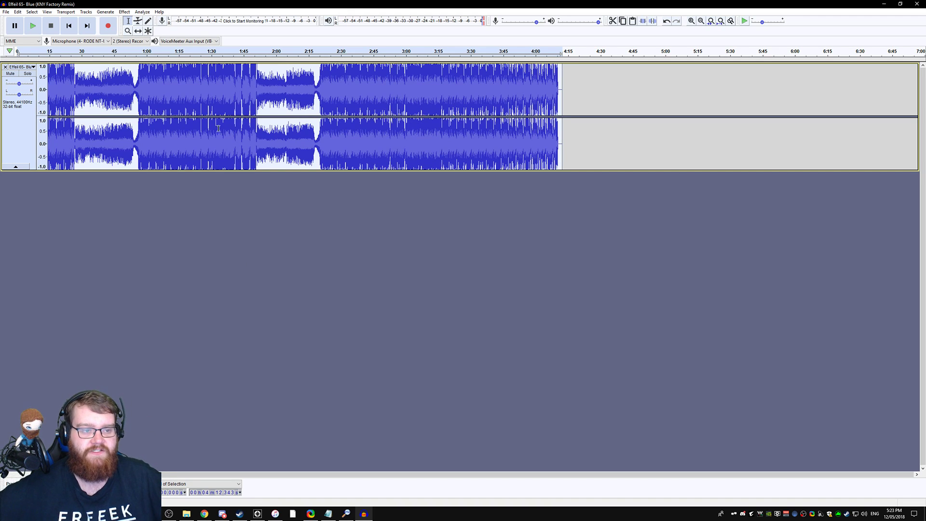
- Listen to the first drop by playing the track from about 0:54, just before the loud section begins
{"action": "scroll", "coordinate": [300, 205], "scroll_direction": "up", "scroll_amount": 1}
{"action": "scroll", "coordinate": [299, 204], "scroll_direction": "down", "scroll_amount": 1}
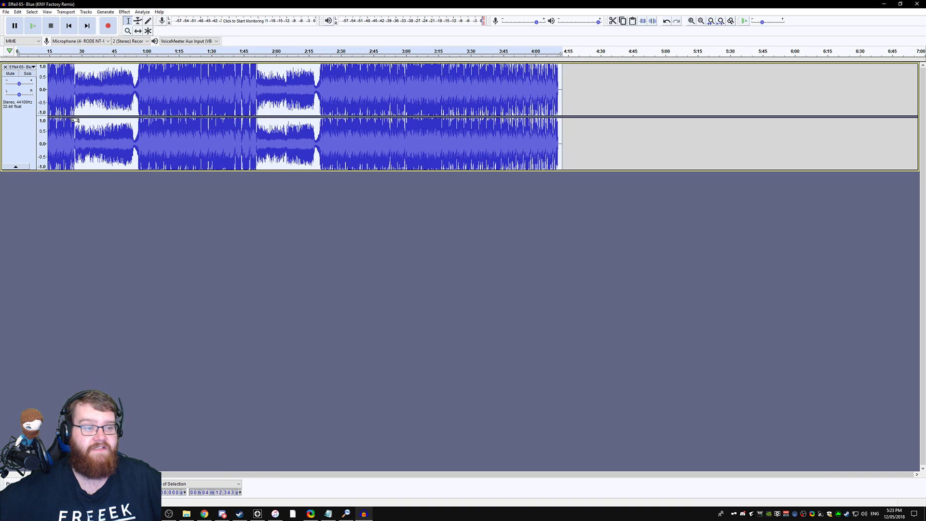
{"action": "scroll", "coordinate": [73, 120], "scroll_direction": "up", "scroll_amount": 1}
{"action": "scroll", "coordinate": [74, 119], "scroll_direction": "up", "scroll_amount": 1}
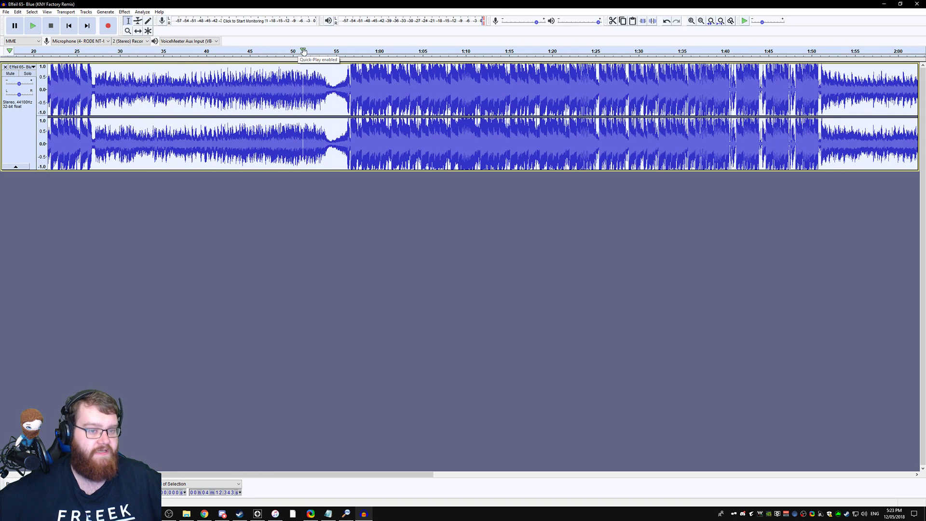
{"action": "left_click", "coordinate": [333, 51]}
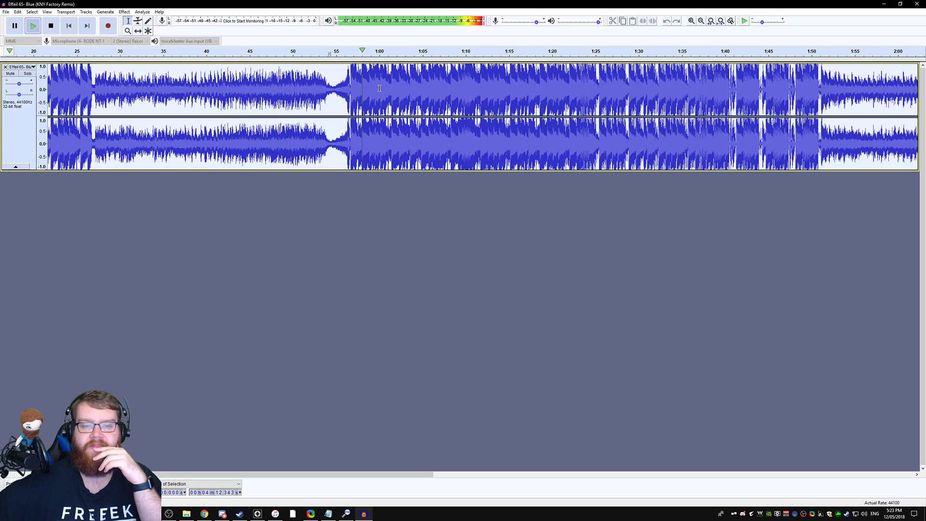
{"action": "scroll", "coordinate": [392, 202], "scroll_direction": "down", "scroll_amount": 1}
{"action": "scroll", "coordinate": [393, 204], "scroll_direction": "down", "scroll_amount": 1}
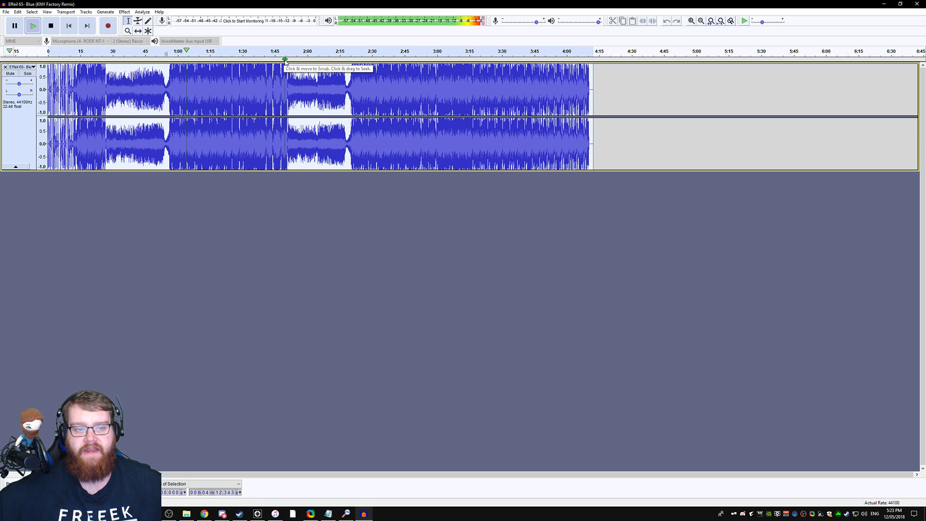
- Audition the second half of the track by playing from about 1:50, 2:17, 2:44 and 2:58
{"action": "left_click", "coordinate": [287, 60]}
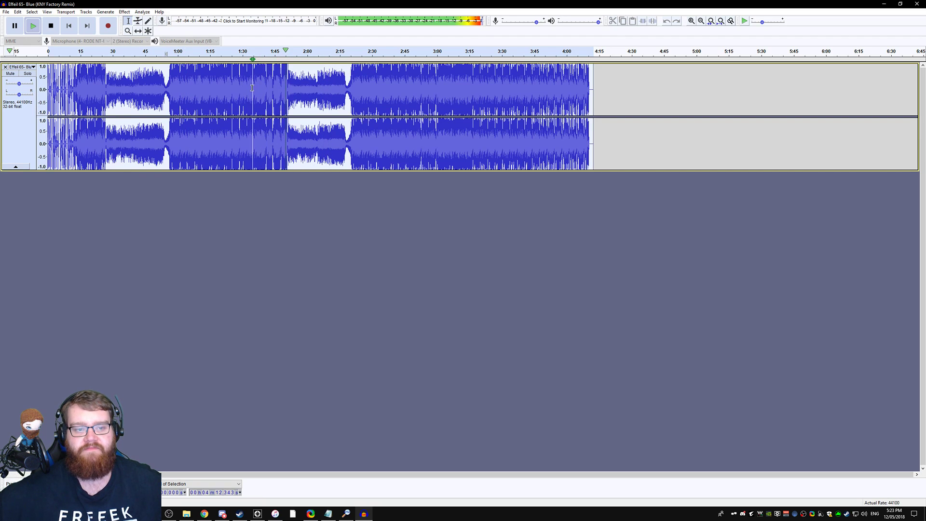
{"action": "left_click", "coordinate": [281, 65]}
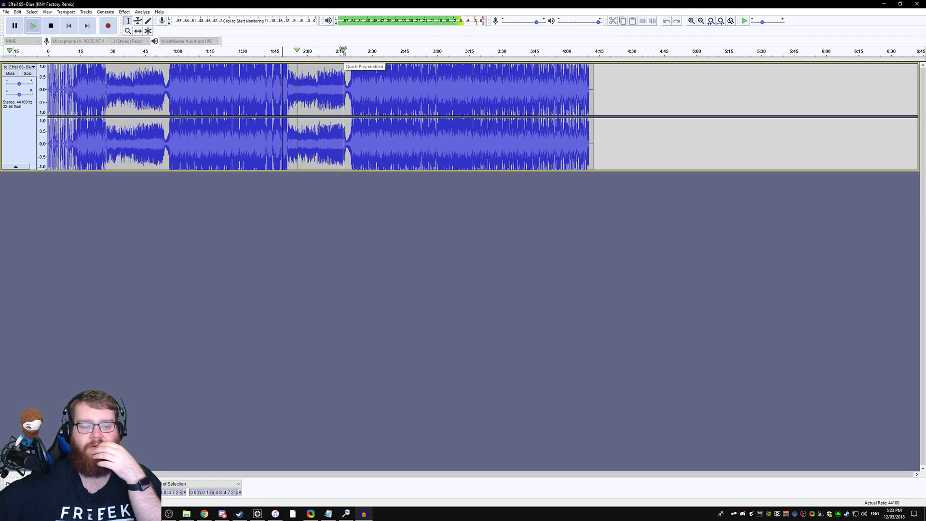
{"action": "left_click", "coordinate": [344, 50]}
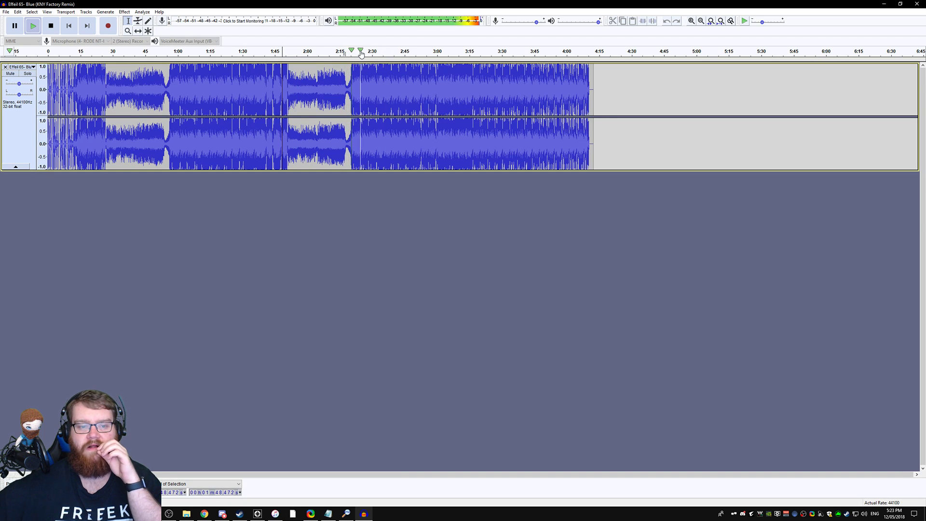
{"action": "left_click", "coordinate": [403, 51]}
{"action": "left_click", "coordinate": [430, 57]}
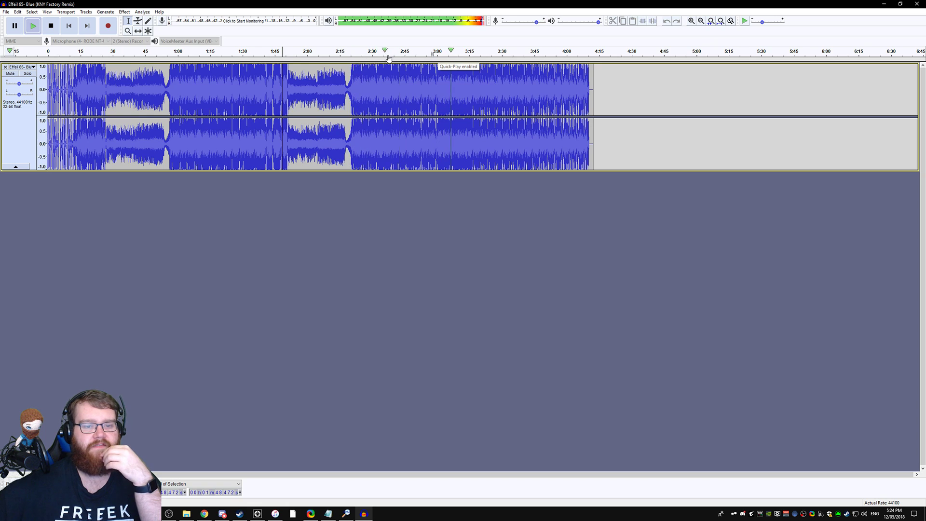
- Zoom in on the second drop and replay it from about 2:20
{"action": "key", "text": "ctrl+1"}
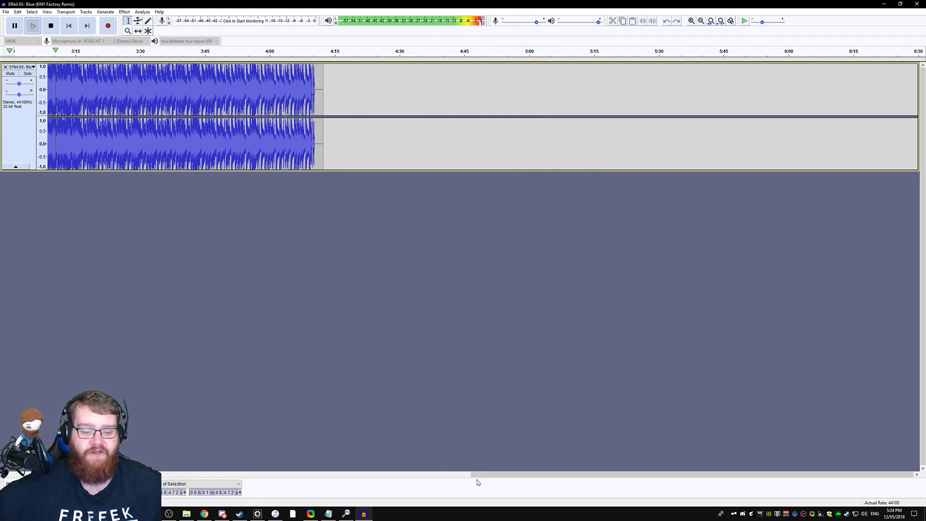
{"action": "left_click_drag", "start_coordinate": [513, 474], "coordinate": [299, 466]}
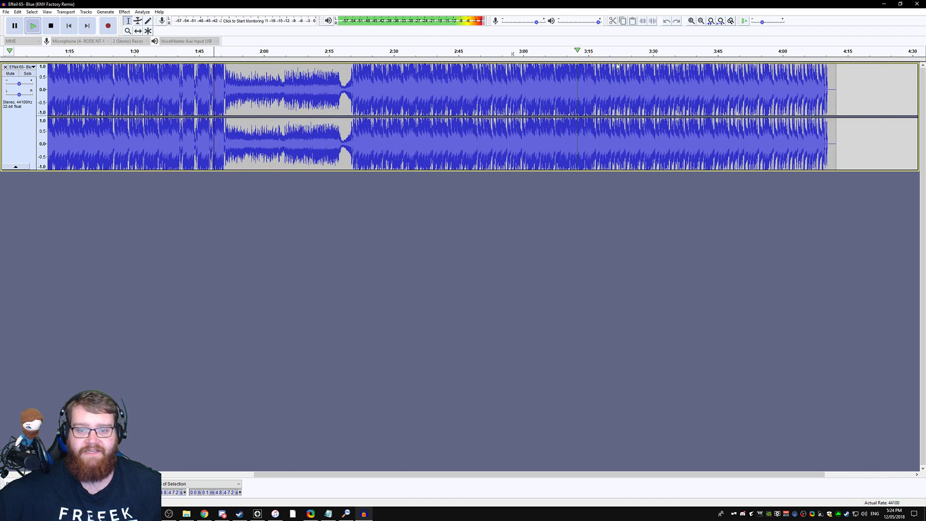
{"action": "key", "text": "ctrl+1"}
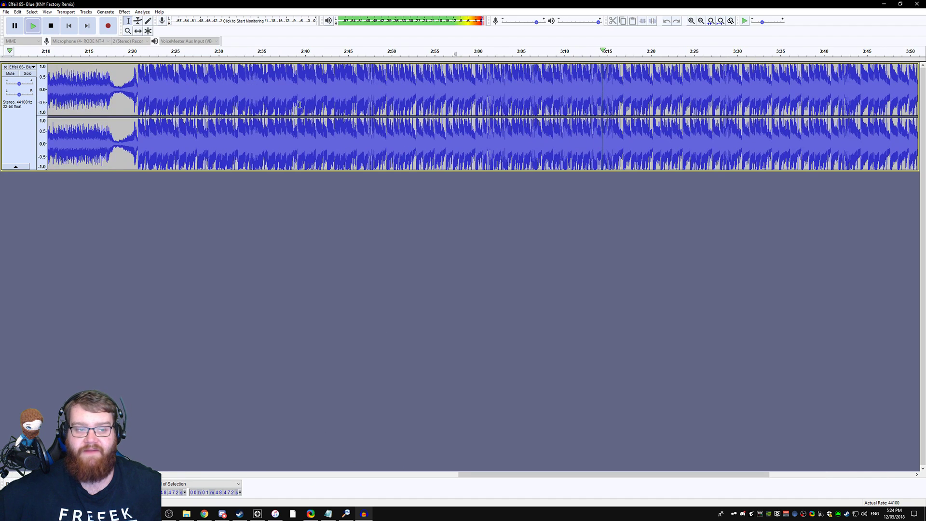
{"action": "left_click", "coordinate": [137, 53]}
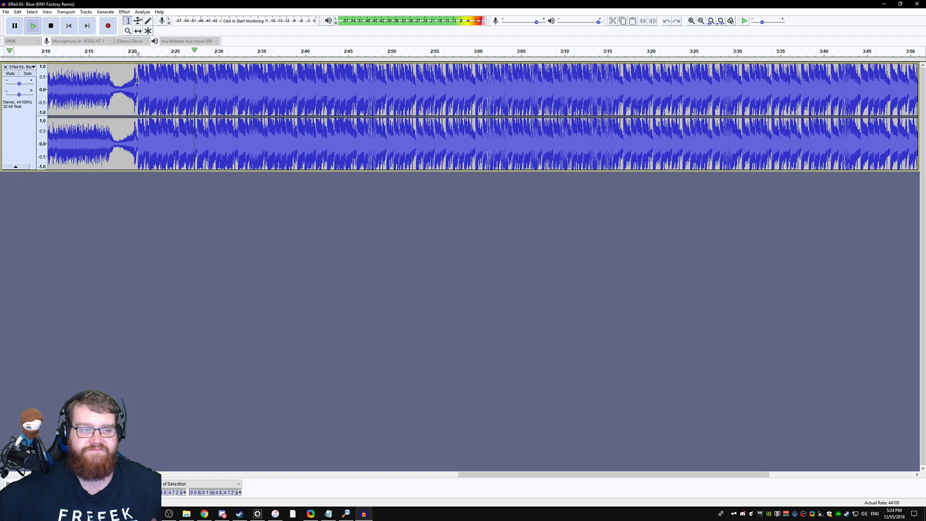
{"action": "left_click", "coordinate": [131, 53]}
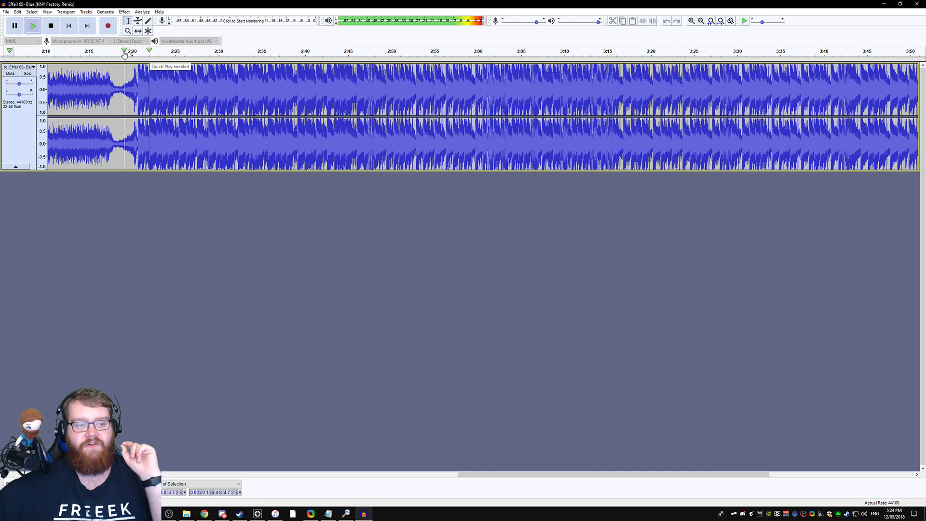
- Audition the second drop from about 2:18, then sample the rest from about 3:12, 3:22 and 4:04, and stop playback
{"action": "left_click", "coordinate": [114, 52]}
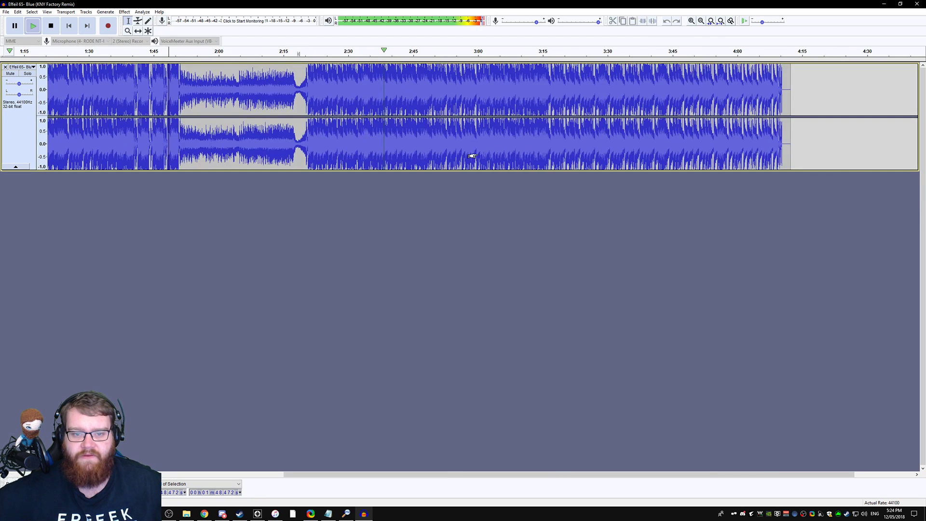
{"action": "left_click", "coordinate": [532, 51]}
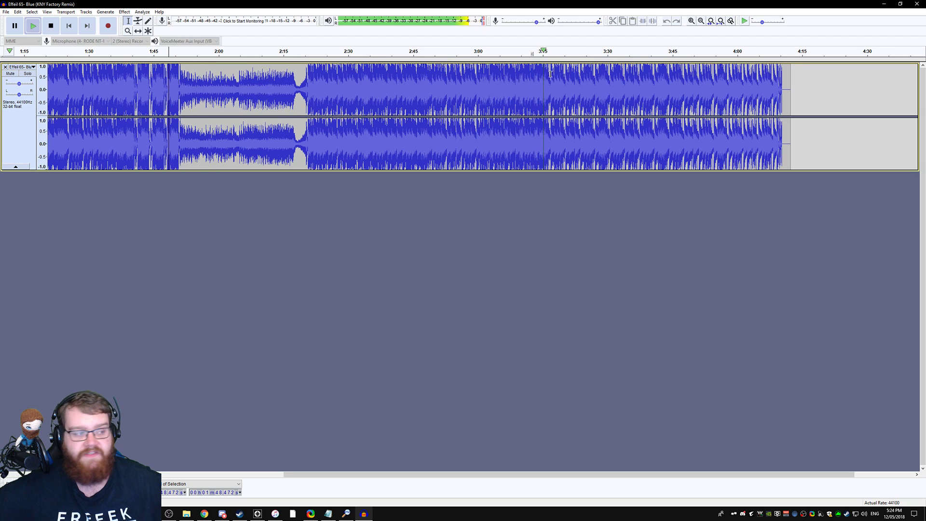
{"action": "left_click", "coordinate": [528, 51]}
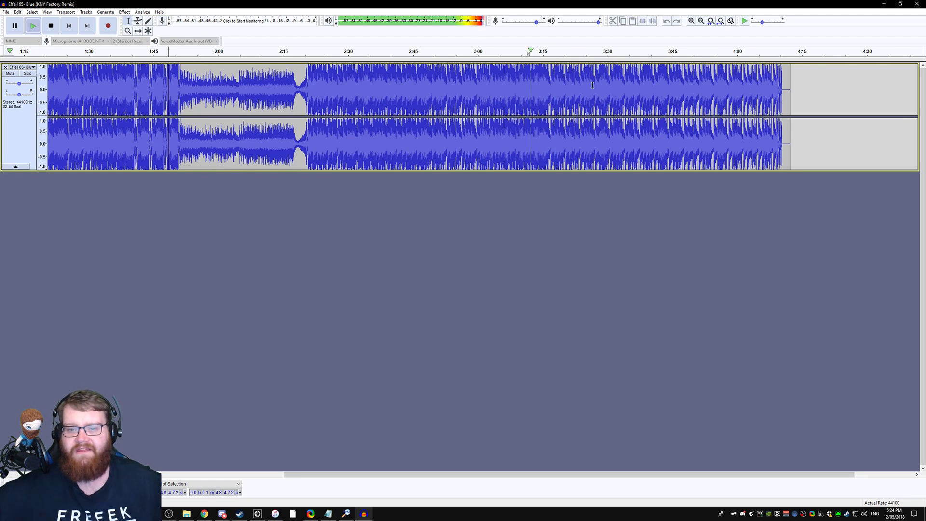
{"action": "left_click", "coordinate": [576, 50]}
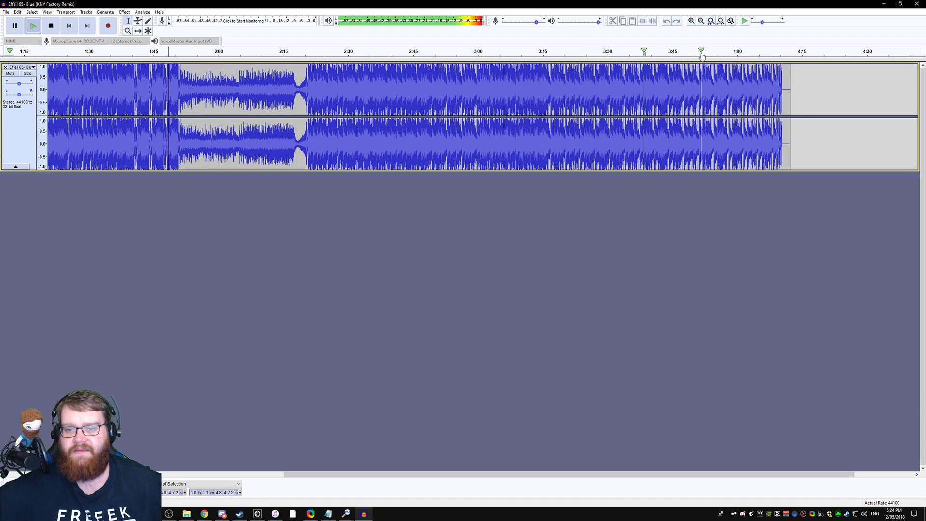
{"action": "left_click", "coordinate": [755, 53]}
{"action": "left_click", "coordinate": [533, 51]}
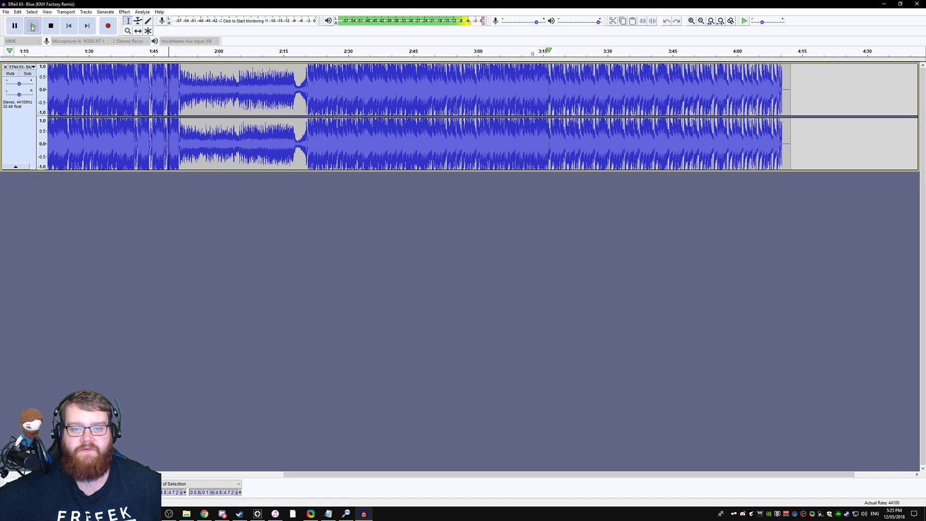
{"action": "left_click", "coordinate": [51, 25]}
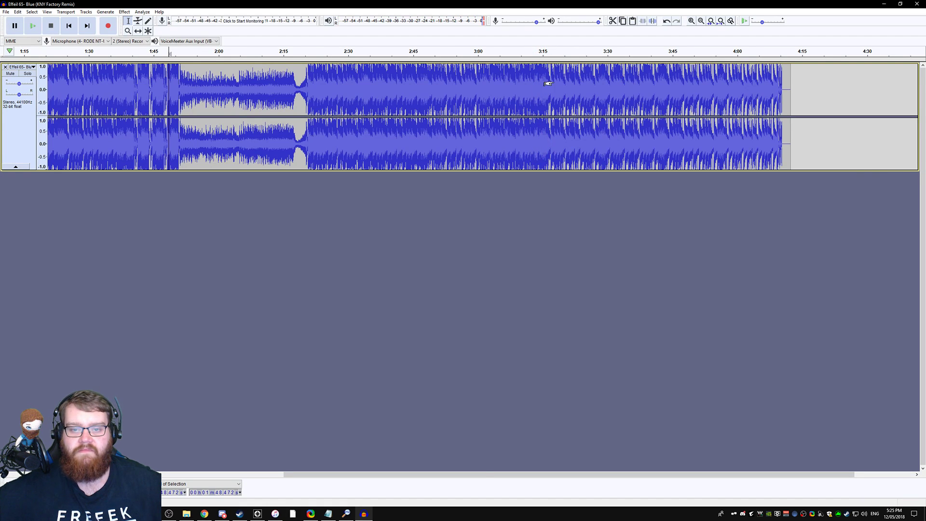
- Zoom in around 3:15 and replay the transition from about 3:15 and 3:16 to find a suitable ending point
{"action": "scroll", "coordinate": [552, 84], "scroll_direction": "up", "scroll_amount": 3}
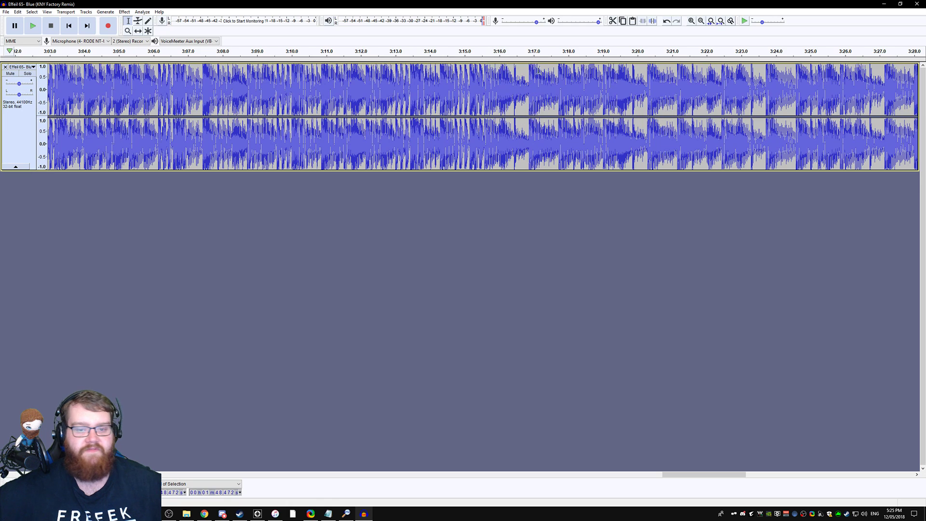
{"action": "left_click", "coordinate": [498, 52]}
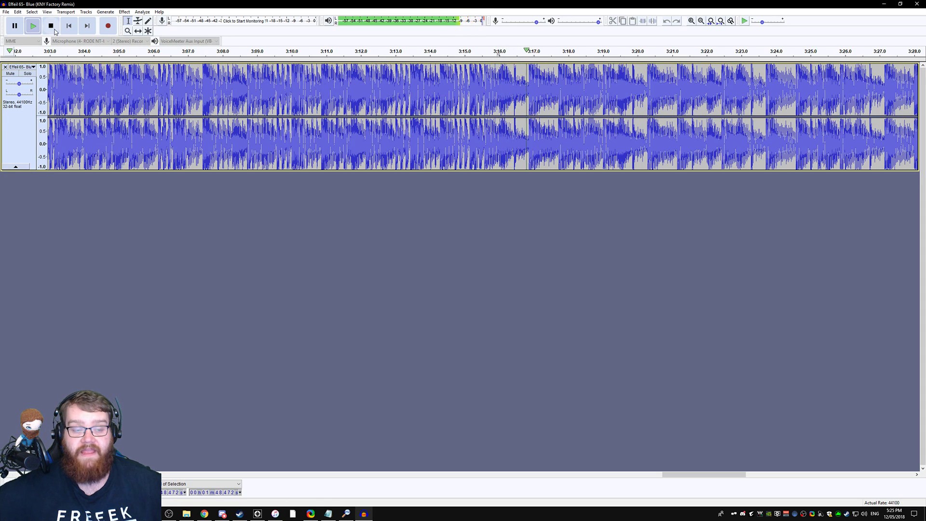
{"action": "left_click", "coordinate": [54, 28]}
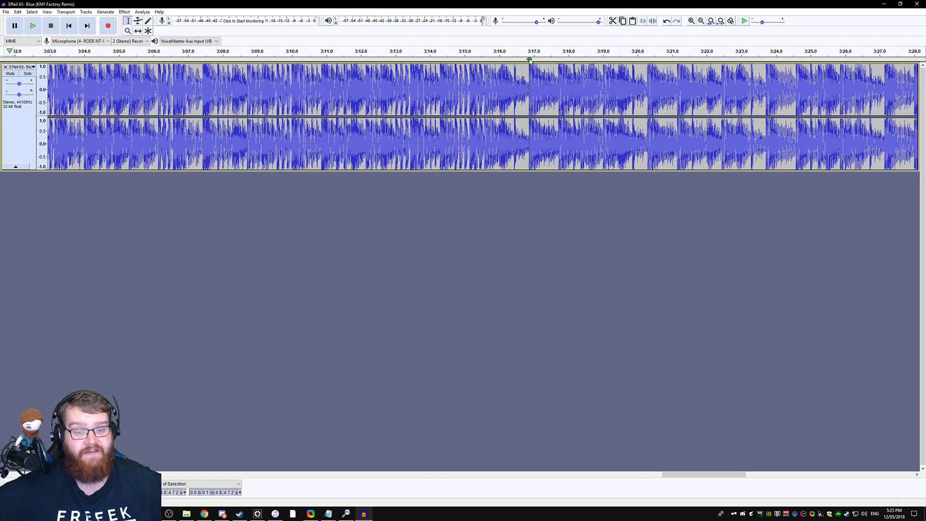
{"action": "left_click", "coordinate": [472, 52]}
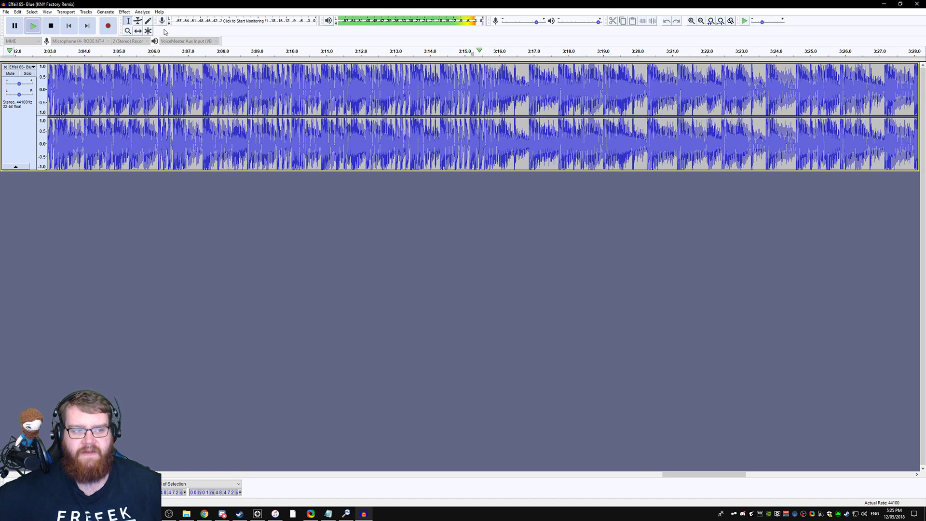
{"action": "left_click", "coordinate": [50, 26]}
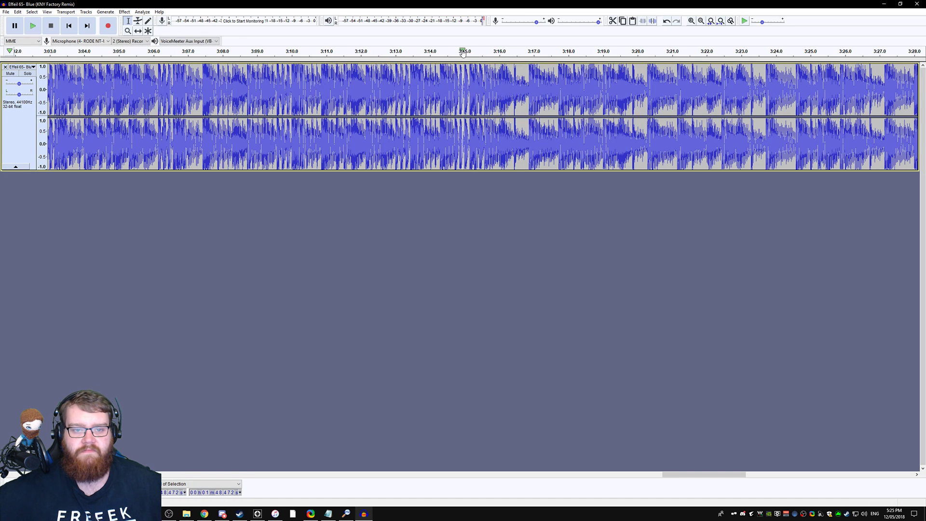
{"action": "left_click", "coordinate": [462, 52]}
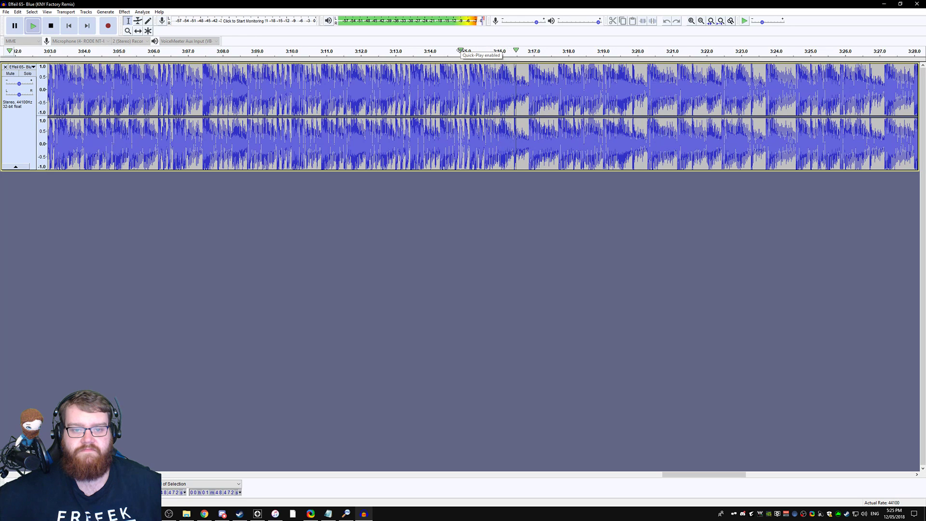
{"action": "left_click", "coordinate": [50, 26]}
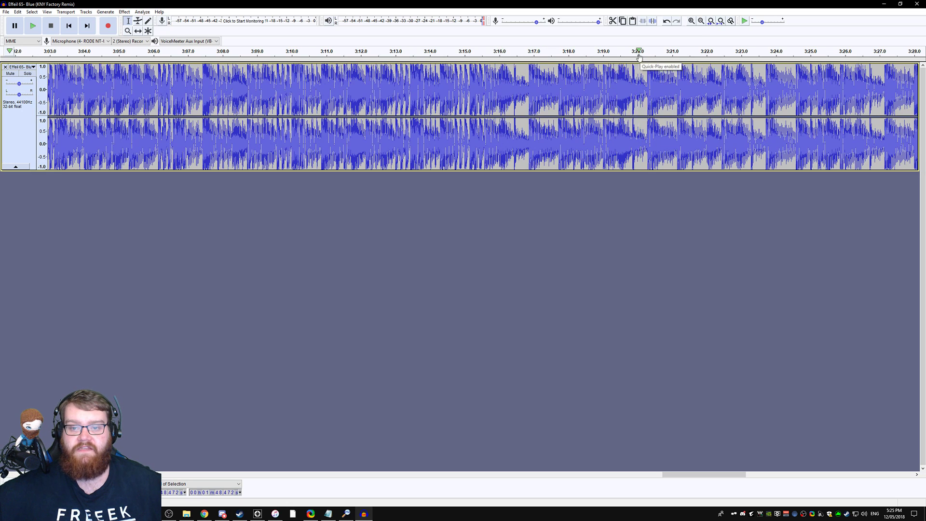
- Delete everything after about 3:20 from the track
{"action": "left_click", "coordinate": [638, 82]}
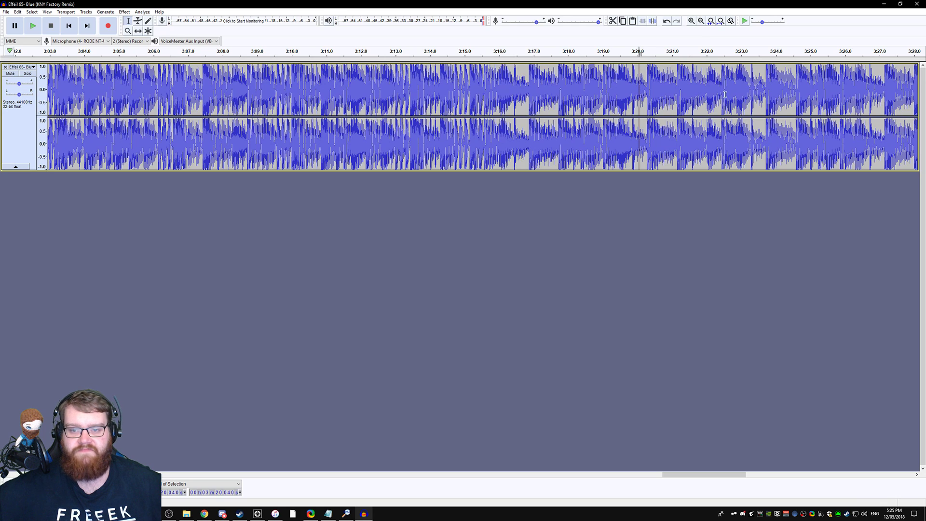
{"action": "key", "text": "space"}
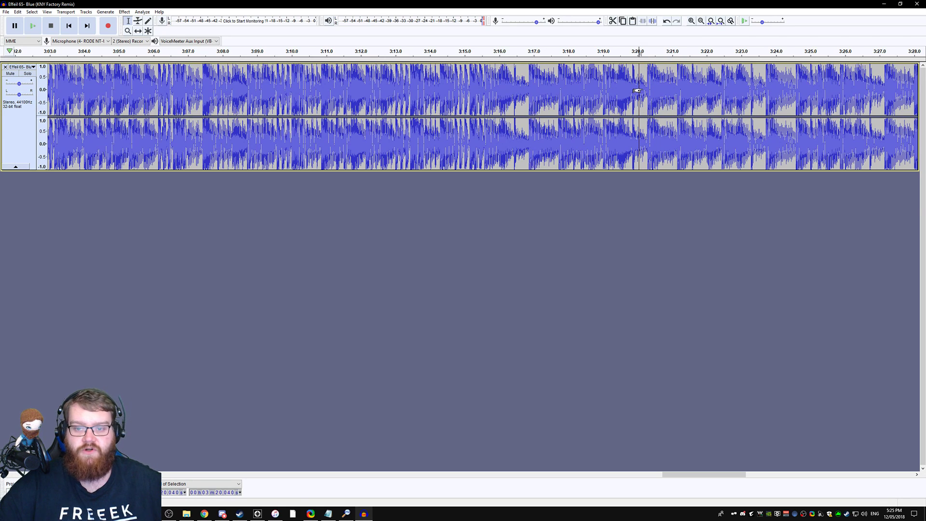
{"action": "key", "text": "shift+j"}
{"action": "key", "text": "Delete"}
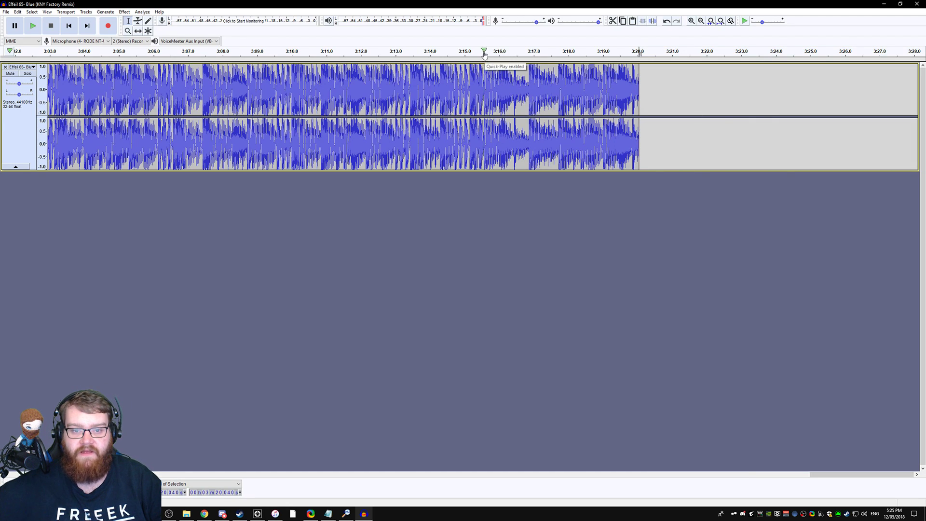
- Audition the ending from about 3:15, and apply a Studio Fade Out from about 3:16 to the end of the track
{"action": "left_click", "coordinate": [499, 77]}
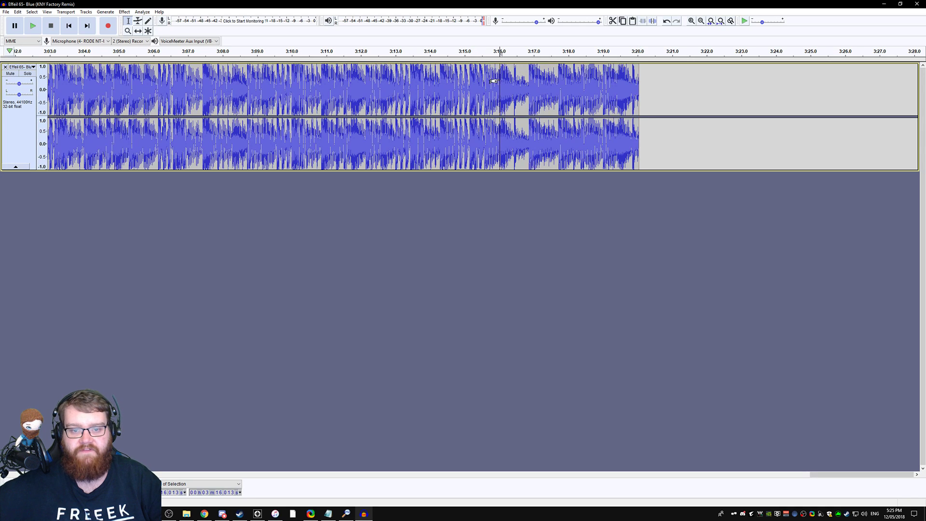
{"action": "left_click", "coordinate": [499, 90]}
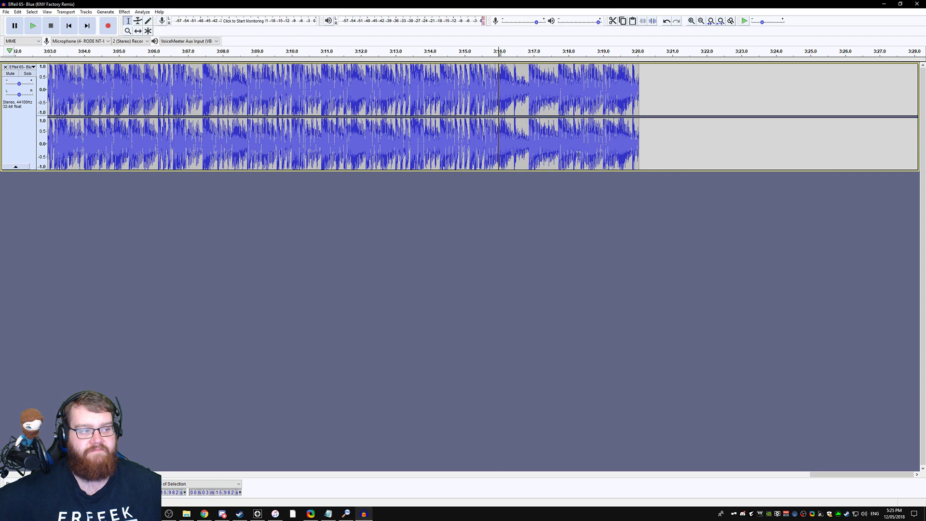
{"action": "left_click", "coordinate": [470, 53]}
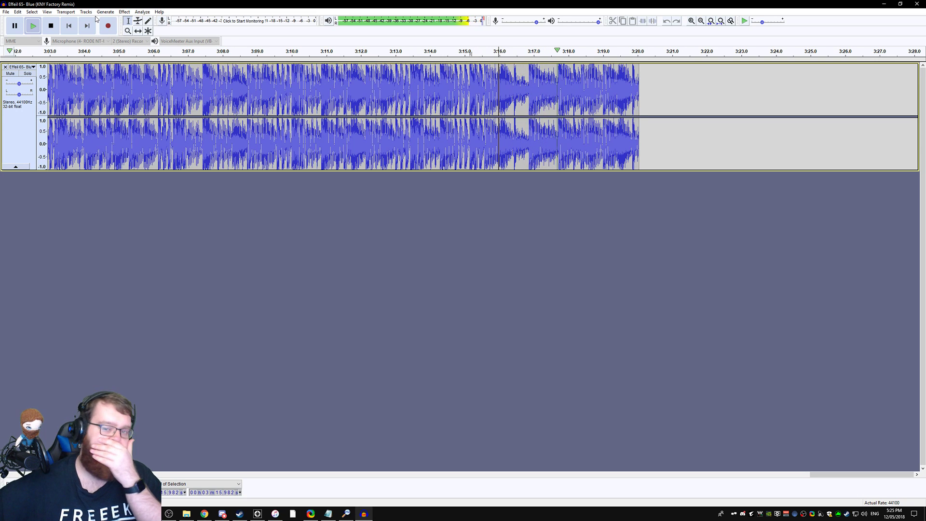
{"action": "left_click", "coordinate": [49, 28]}
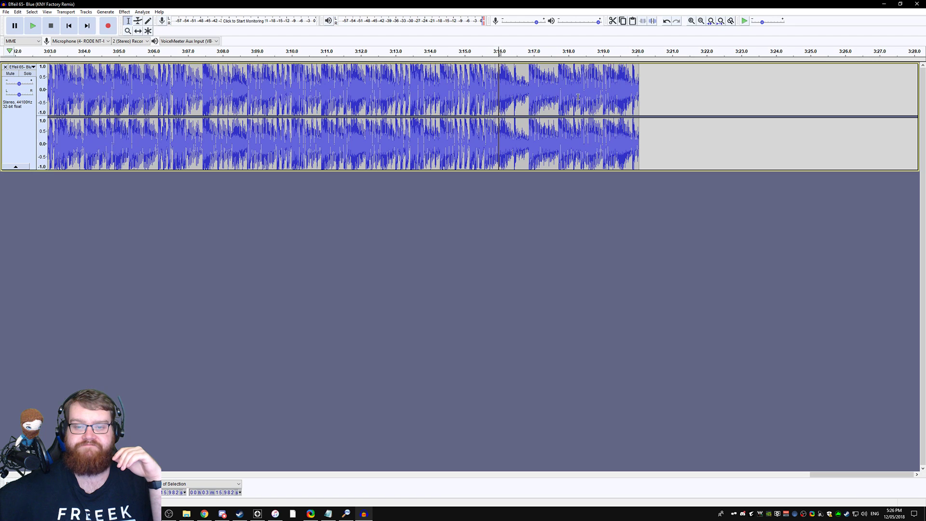
{"action": "key", "text": "shift+End"}
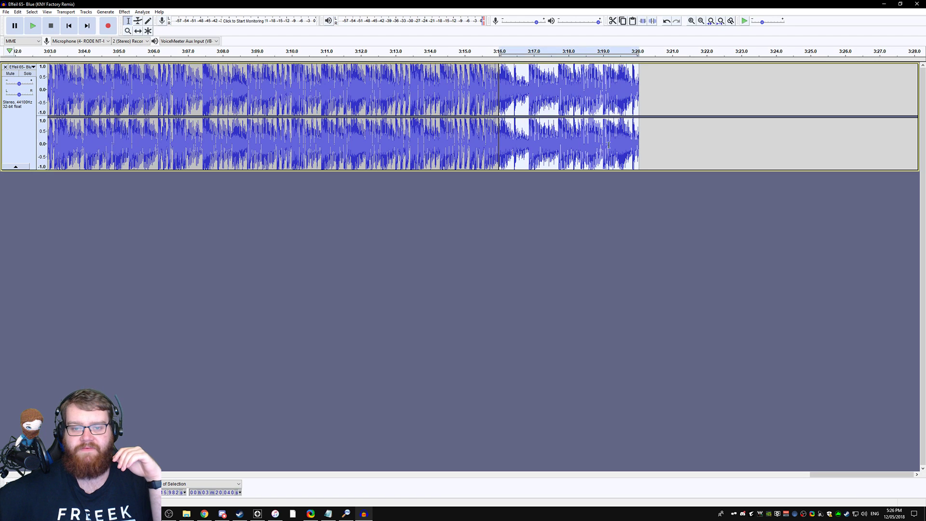
{"action": "left_click", "coordinate": [123, 12]}
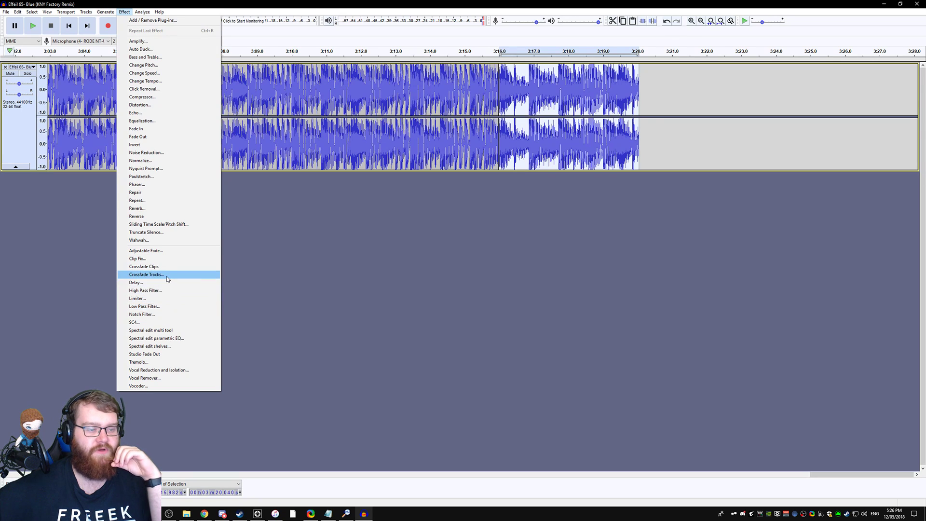
{"action": "left_click", "coordinate": [167, 354]}
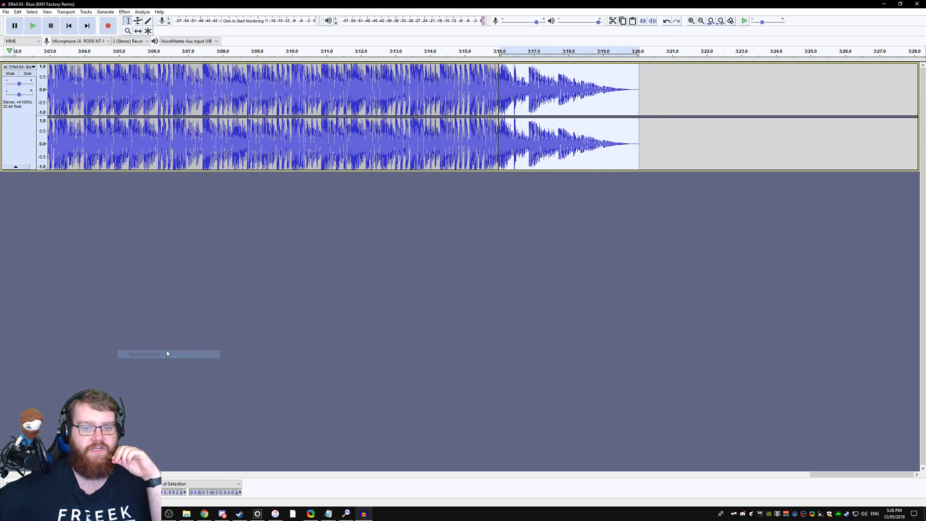
- Listen to the faded ending from about 3:12 and review the shortened track's waveform
{"action": "left_click", "coordinate": [381, 52]}
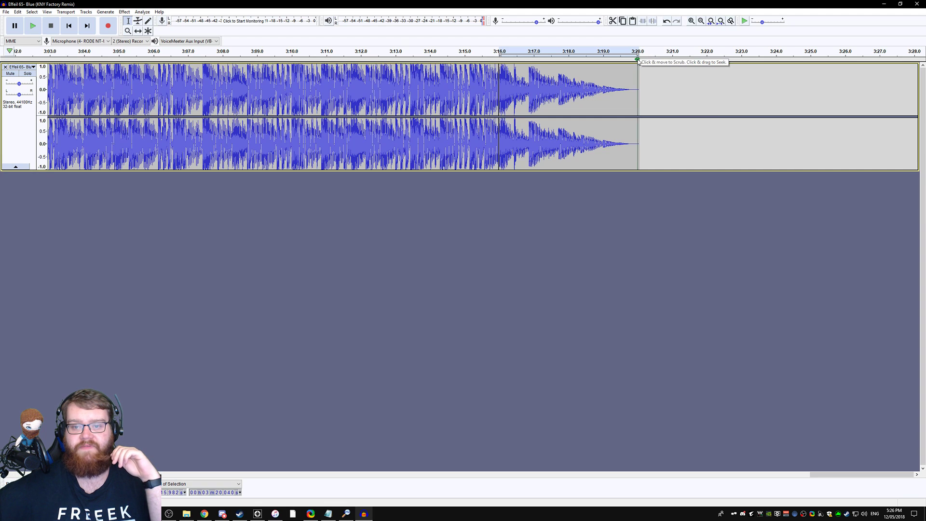
{"action": "scroll", "coordinate": [588, 203], "scroll_direction": "down", "scroll_amount": 1}
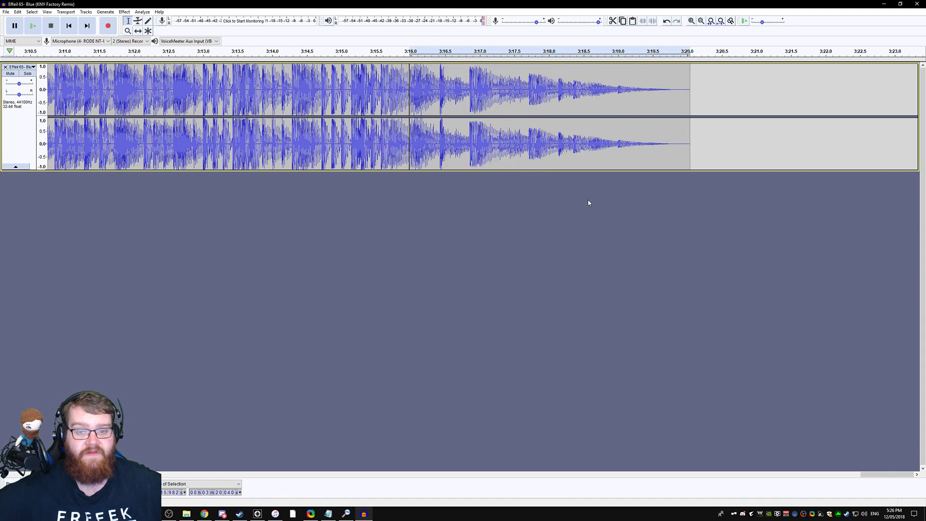
{"action": "scroll", "coordinate": [588, 202], "scroll_direction": "down", "scroll_amount": 1}
{"action": "scroll", "coordinate": [588, 203], "scroll_direction": "down", "scroll_amount": 1}
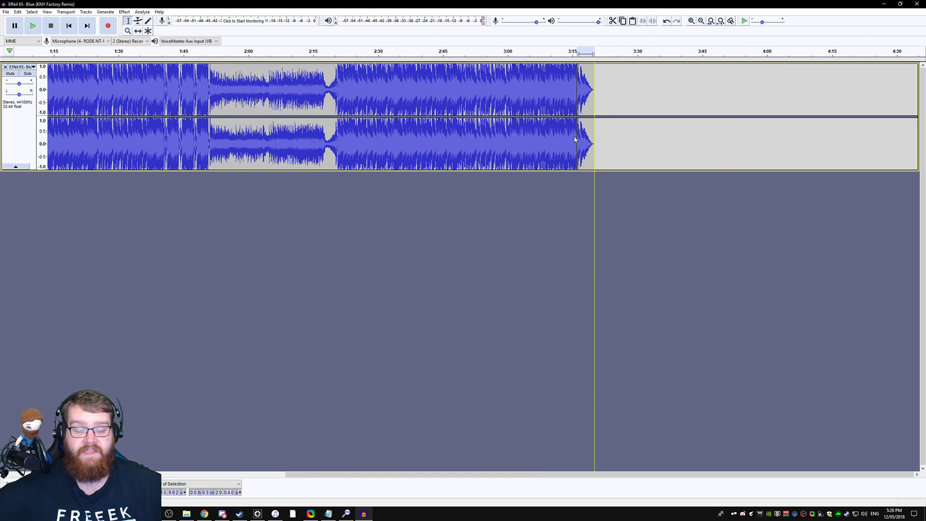
{"action": "scroll", "coordinate": [585, 129], "scroll_direction": "right", "scroll_amount": 3}
{"action": "scroll", "coordinate": [195, 102], "scroll_direction": "right", "scroll_amount": 4}
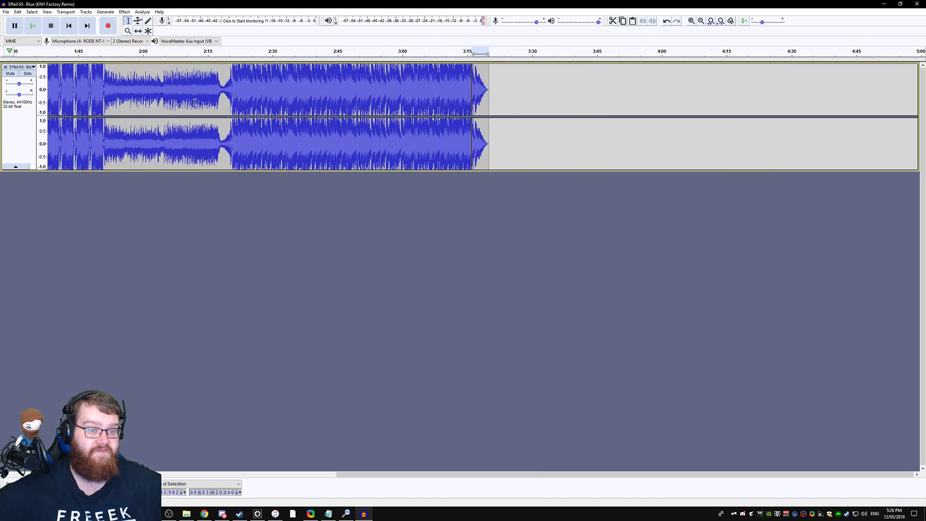
{"action": "scroll", "coordinate": [293, 449], "scroll_direction": "left", "scroll_amount": 12}
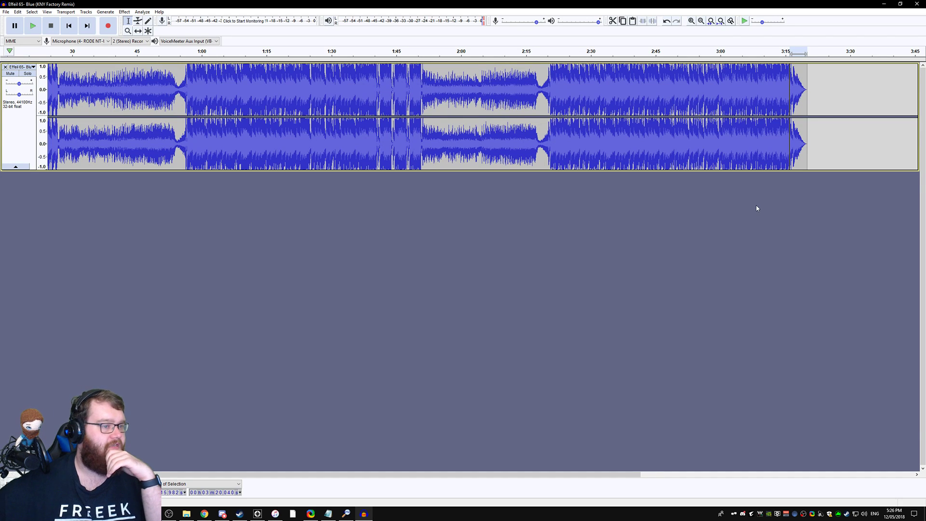
- Export the track as an Ogg Vorbis file named Effeil 65- Blue (KNY Factory Remix).ogg at quality 5, keeping the existing metadata tags
{"action": "left_click", "coordinate": [5, 12]}
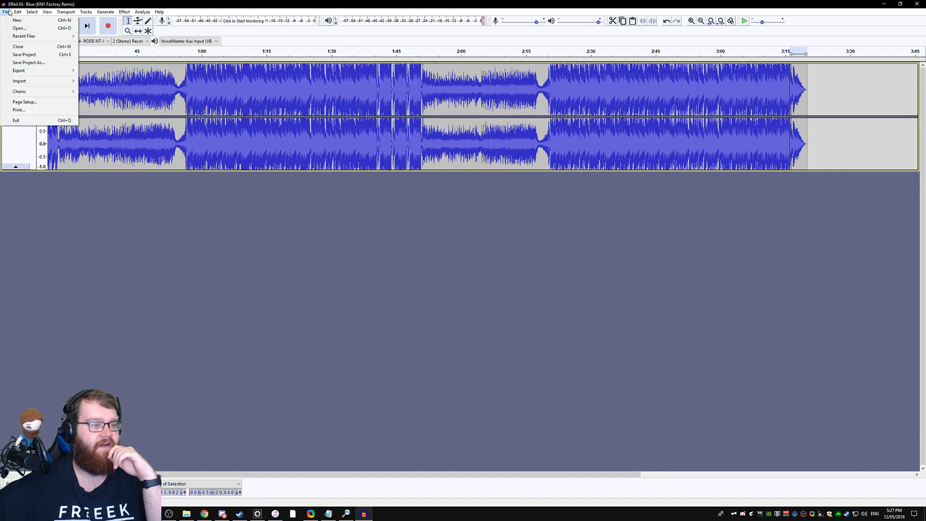
{"action": "mouse_move", "coordinate": [29, 71]}
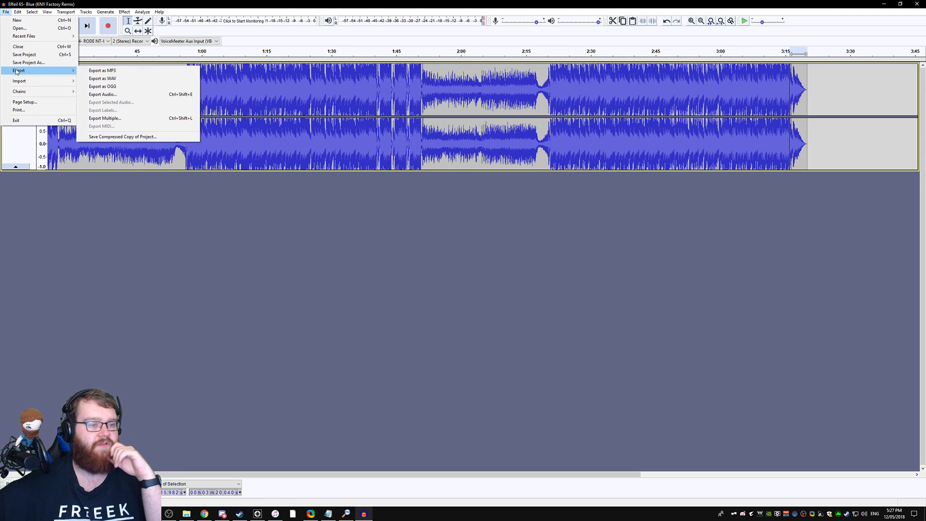
{"action": "left_click", "coordinate": [125, 87]}
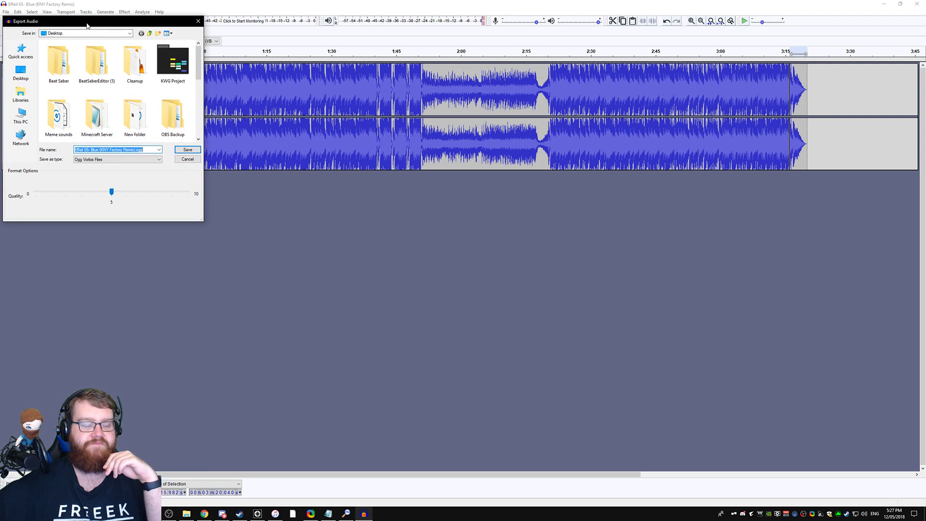
{"action": "left_click", "coordinate": [418, 216]}
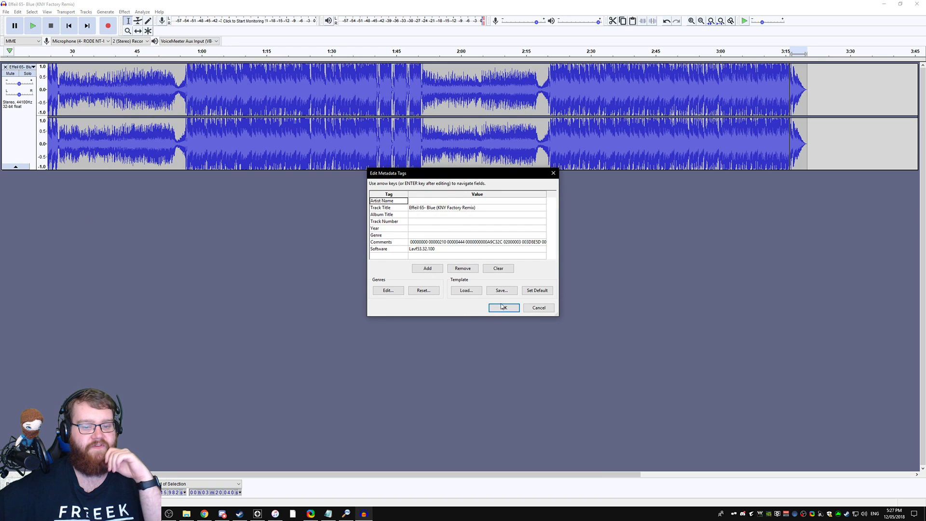
{"action": "left_click", "coordinate": [501, 308]}
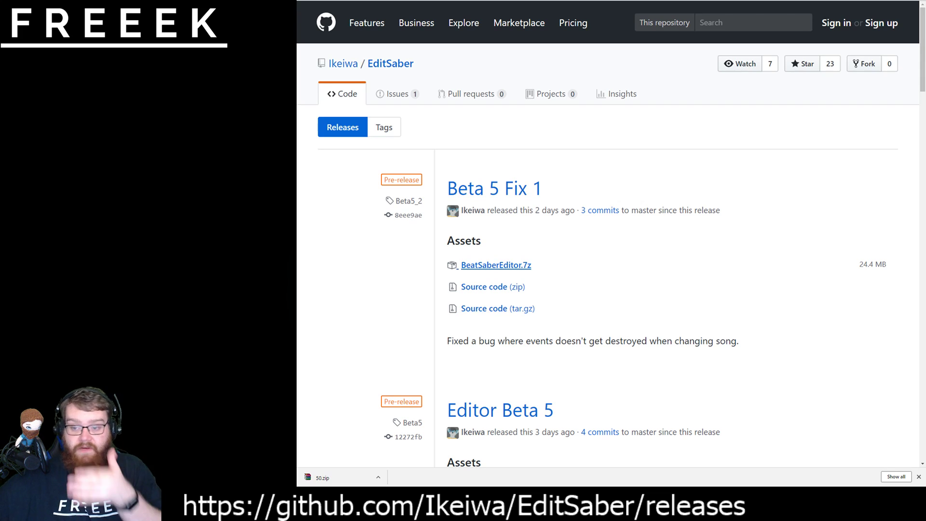
- On the EditSaber GitHub releases page, highlight the BeatSaberEditor.7z download under Beta 5 Fix 1
{"action": "left_click_drag", "start_coordinate": [622, 271], "coordinate": [822, 279]}
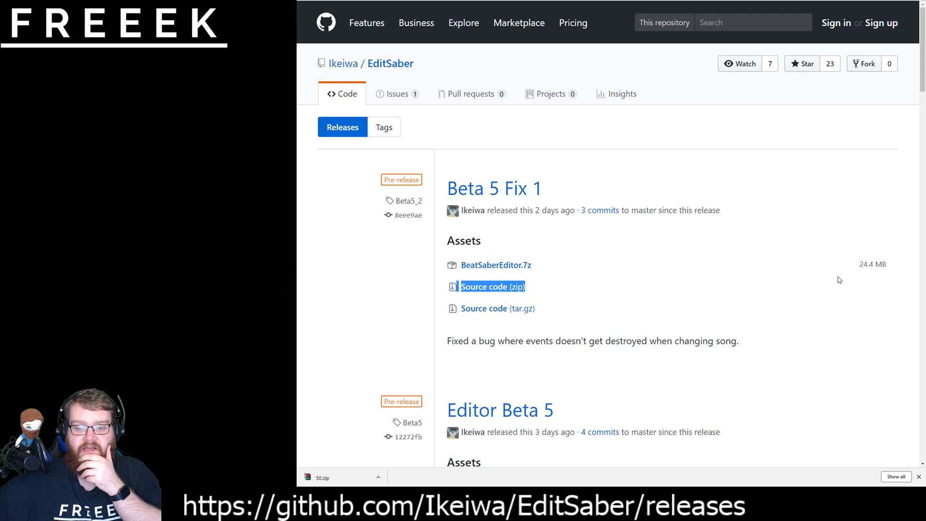
{"action": "left_click", "coordinate": [891, 268]}
{"action": "triple_click", "coordinate": [861, 266]}
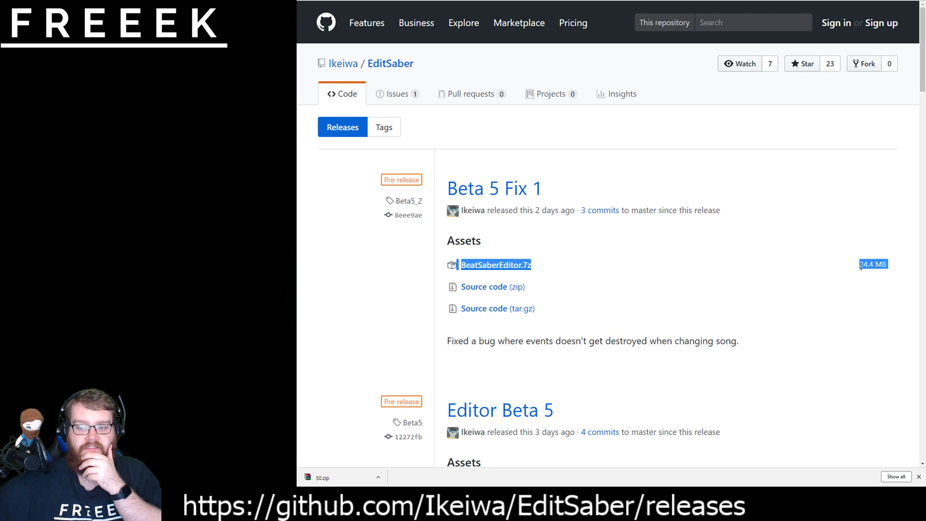
- Switch to File Explorer, open the extracted BeatSaberEditor (5) folder on the Desktop, and launch BeatSaberEditor.exe
{"action": "left_click", "coordinate": [859, 265]}
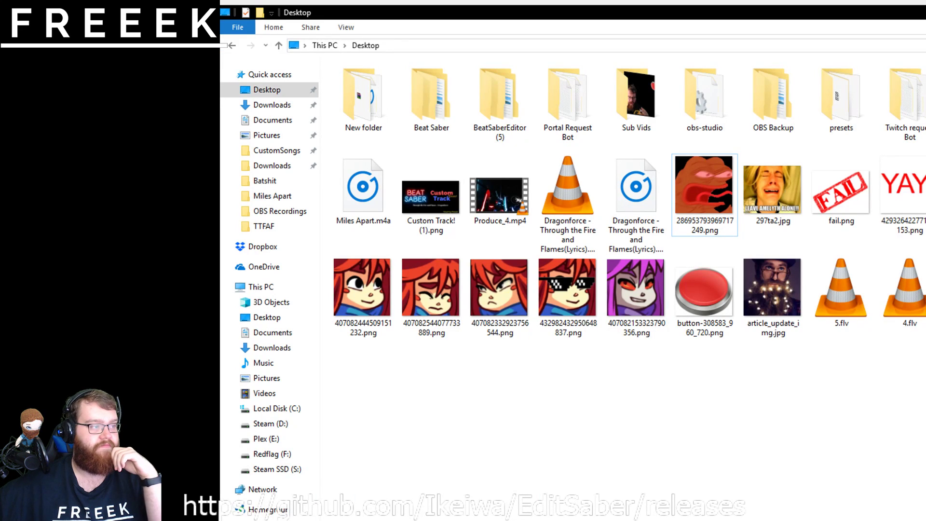
{"action": "double_click", "coordinate": [482, 12]}
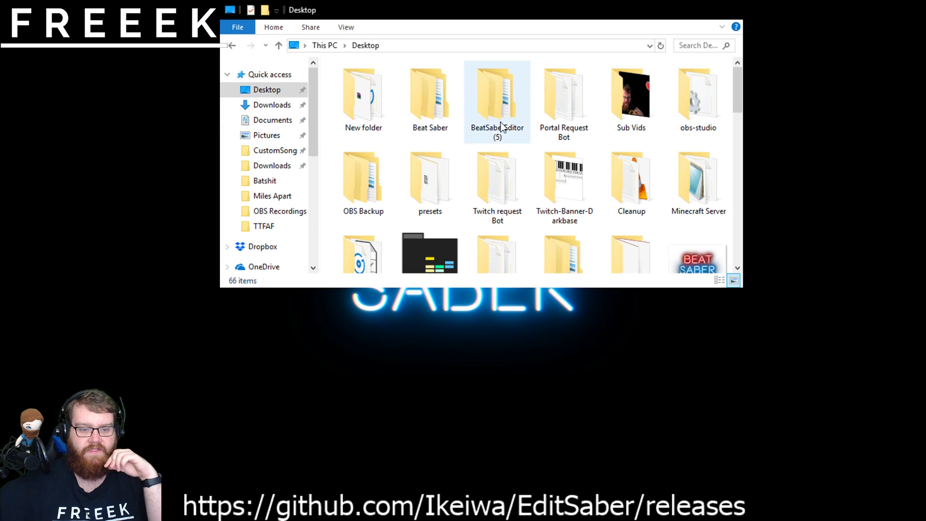
{"action": "double_click", "coordinate": [484, 132]}
{"action": "double_click", "coordinate": [392, 86]}
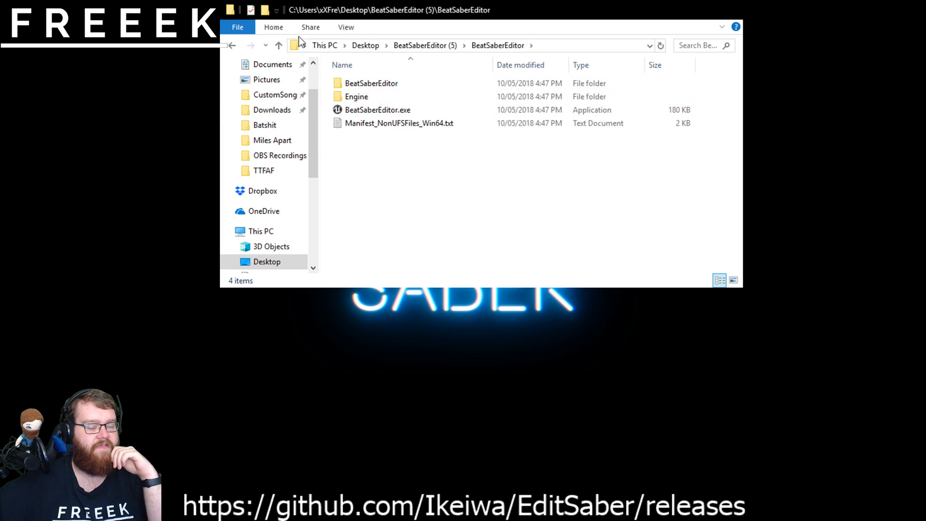
{"action": "left_click", "coordinate": [233, 45]}
{"action": "double_click", "coordinate": [393, 82]}
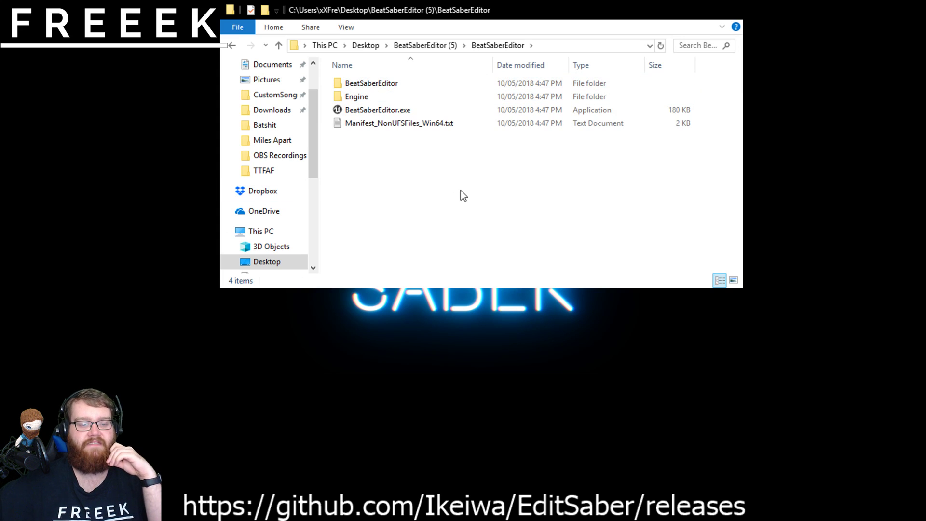
{"action": "double_click", "coordinate": [381, 112]}
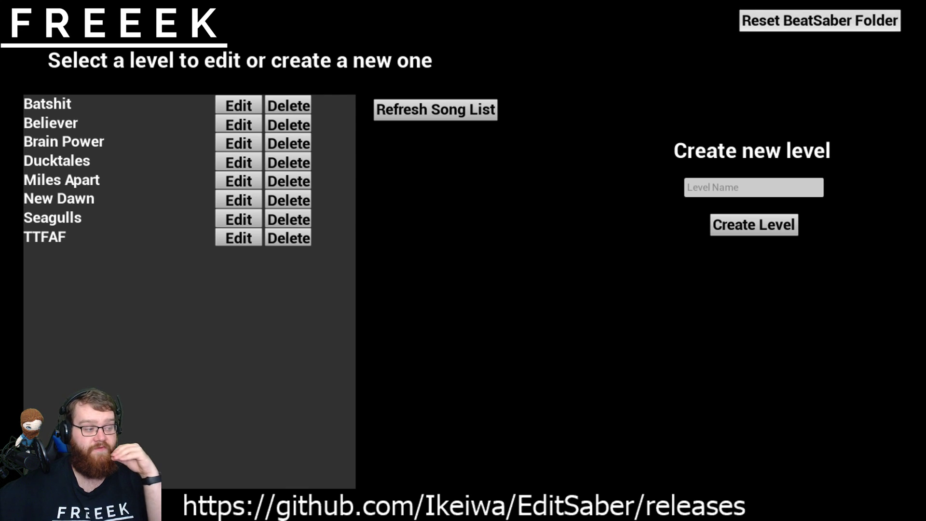
- Reset the editor's BeatSaber folder, then locate the Beat Saber install directory in File Explorer and copy its path
{"action": "left_click", "coordinate": [796, 21]}
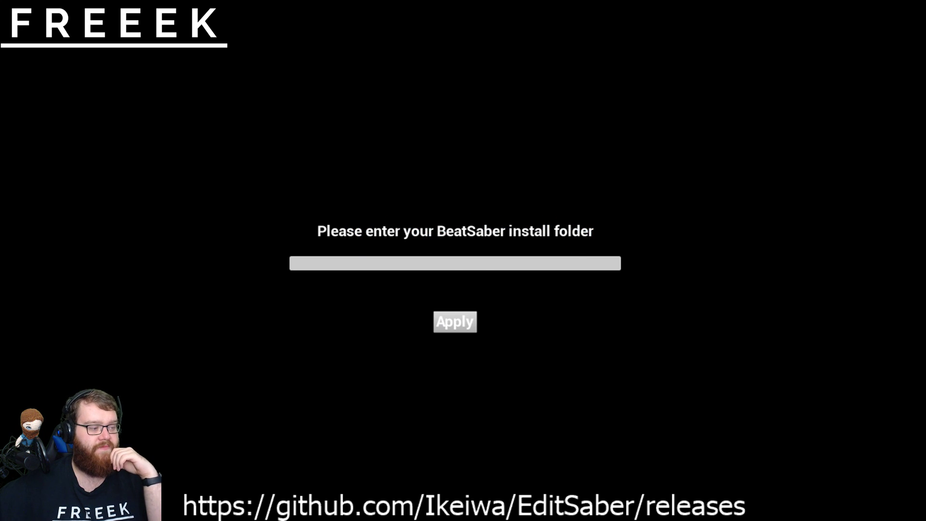
{"action": "key", "text": "alt+Tab"}
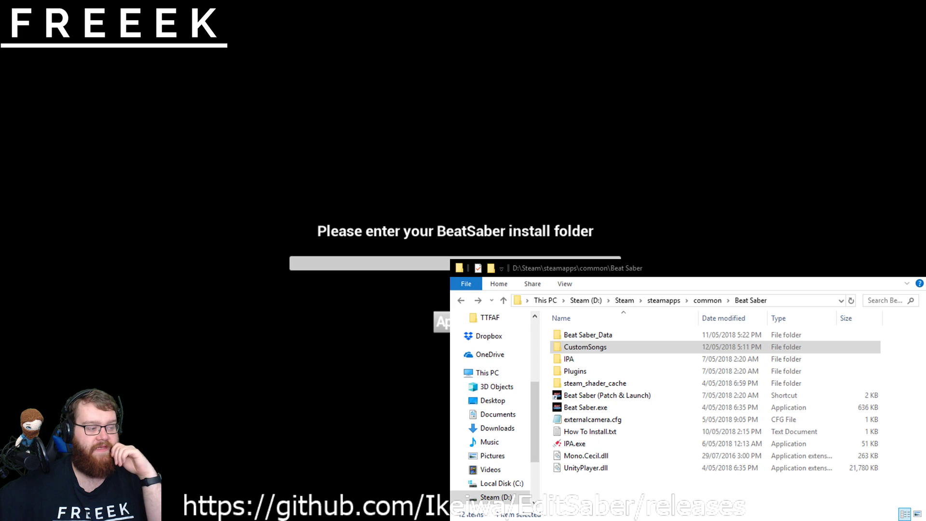
{"action": "key", "text": "alt+Tab"}
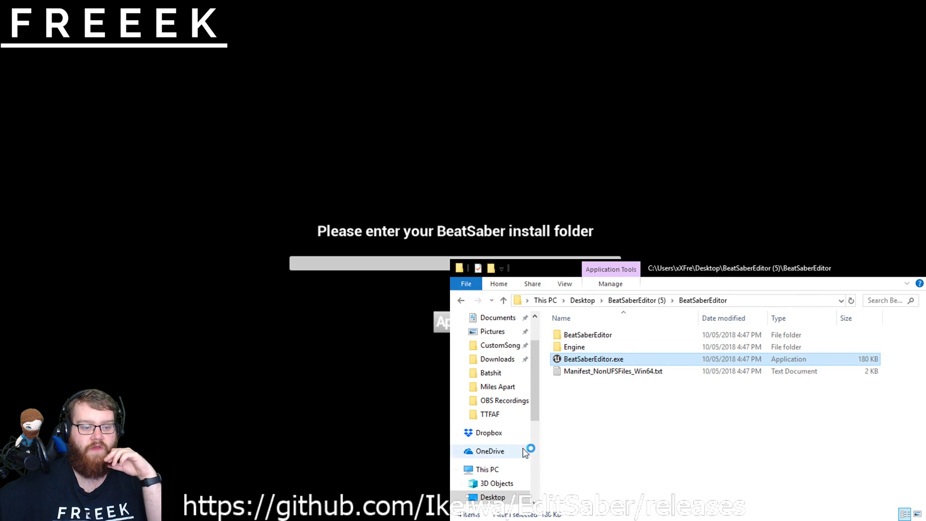
{"action": "scroll", "coordinate": [511, 377], "scroll_direction": "up", "scroll_amount": 1}
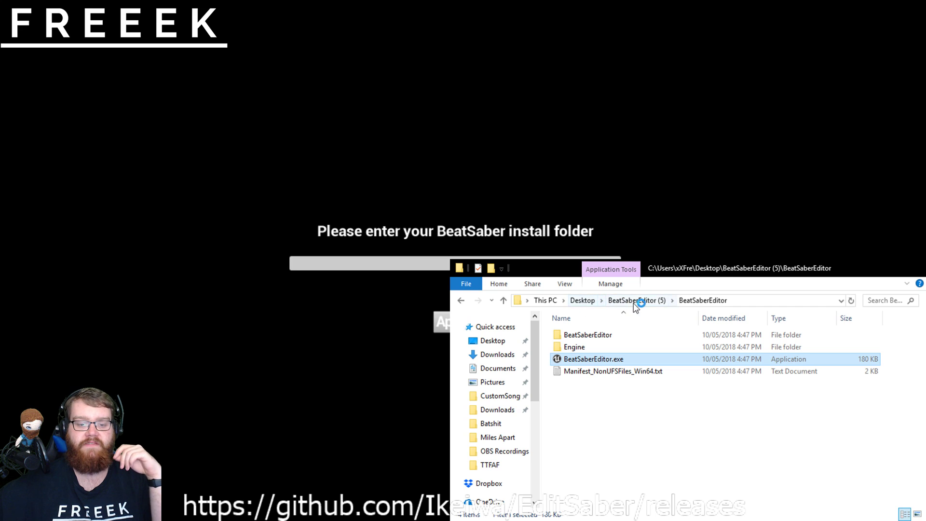
{"action": "left_click", "coordinate": [497, 396]}
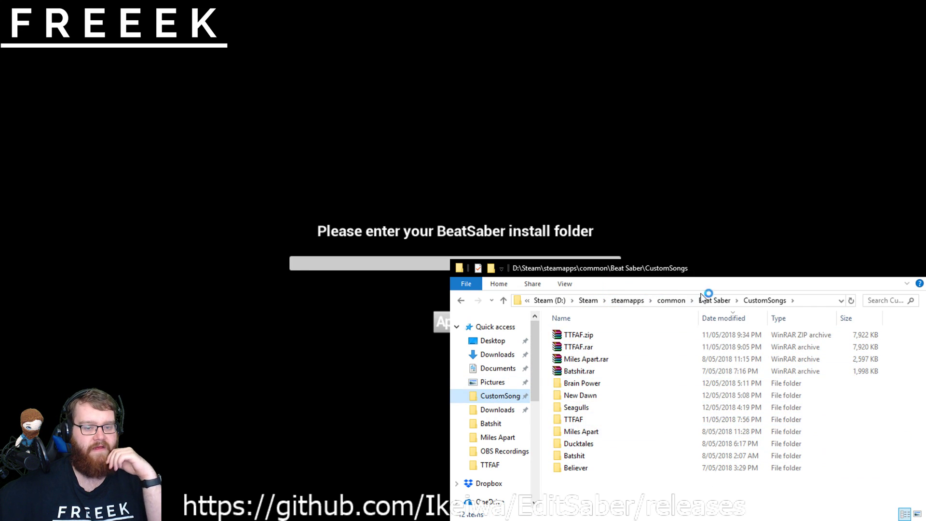
{"action": "left_click", "coordinate": [713, 300]}
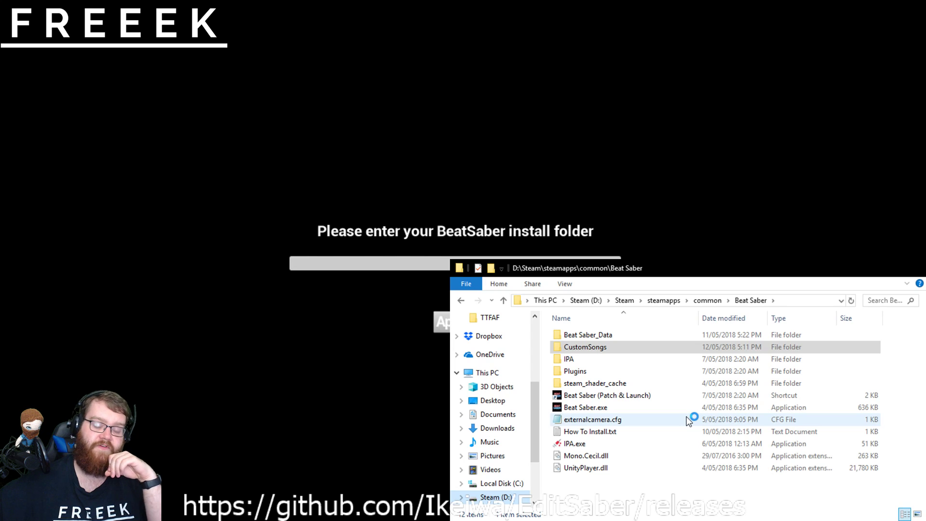
{"action": "left_click", "coordinate": [790, 299]}
{"action": "key", "text": "super+c"}
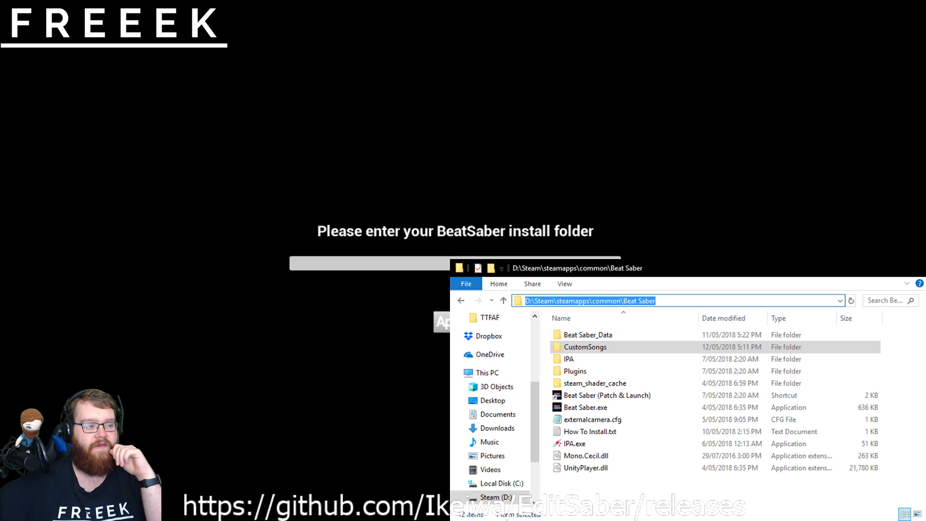
- Apply D:\Steam\steamapps\common\Beat Saber as the editor's install folder and refresh the song list
{"action": "left_click", "coordinate": [450, 86]}
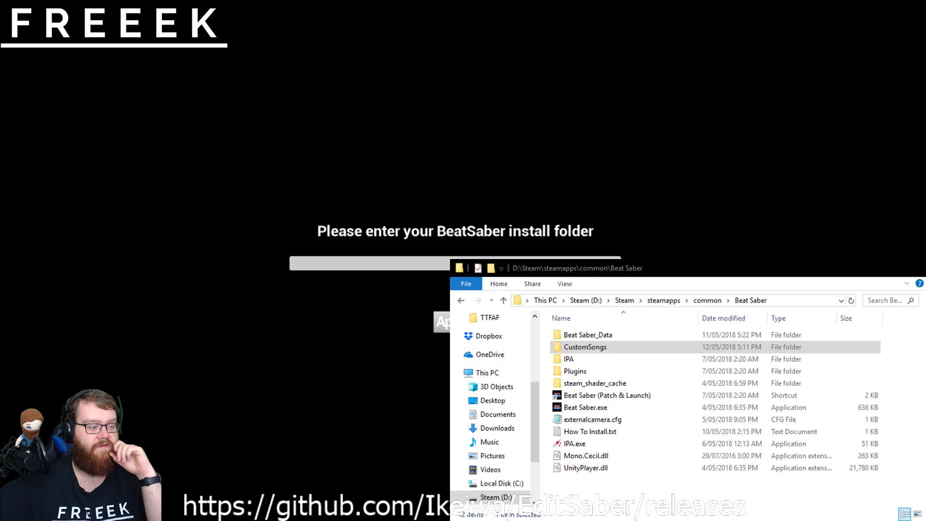
{"action": "right_click", "coordinate": [354, 264]}
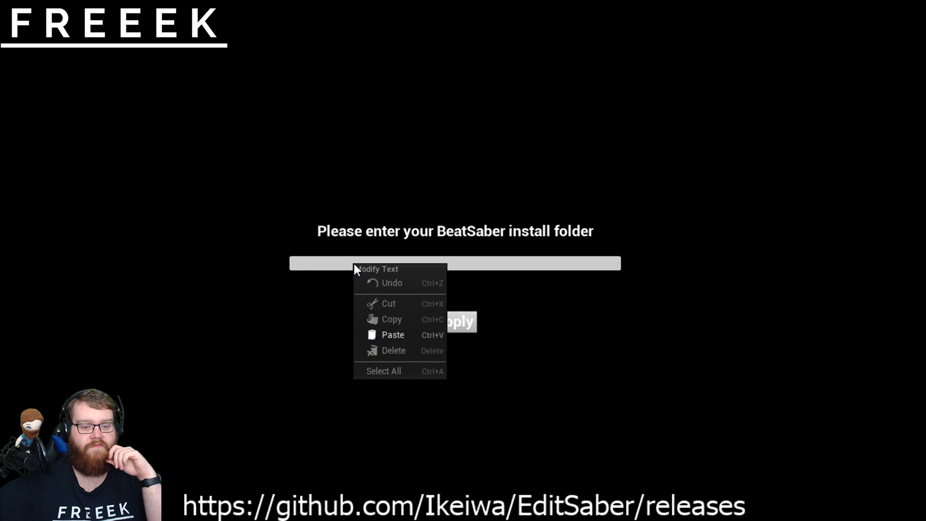
{"action": "left_click", "coordinate": [398, 340]}
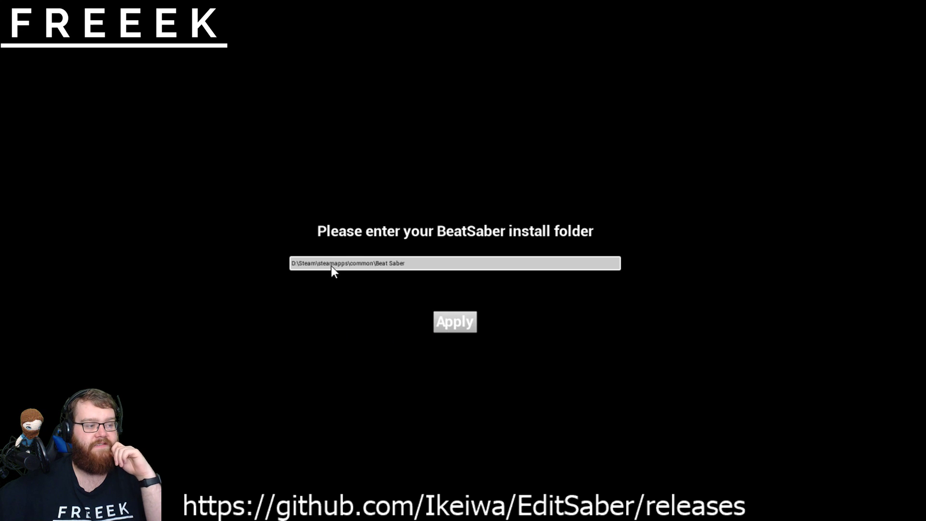
{"action": "left_click", "coordinate": [440, 319]}
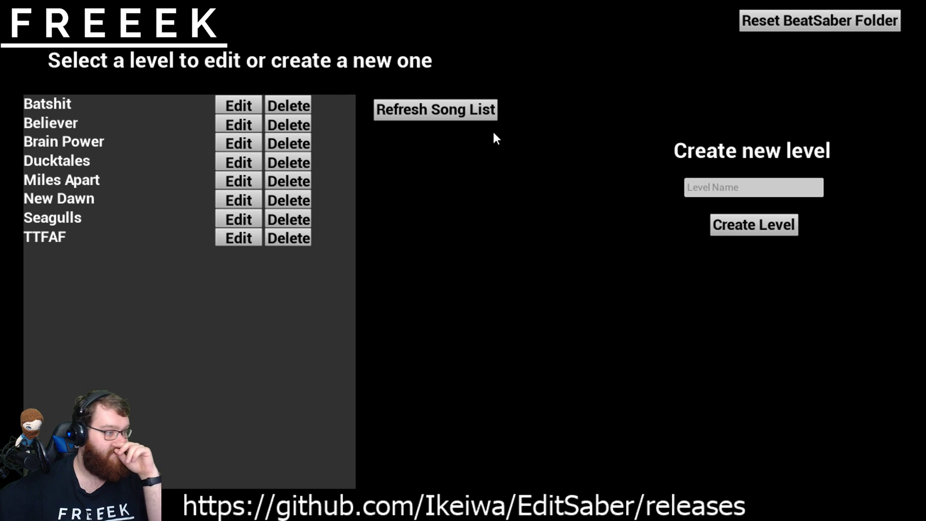
{"action": "left_click", "coordinate": [485, 108]}
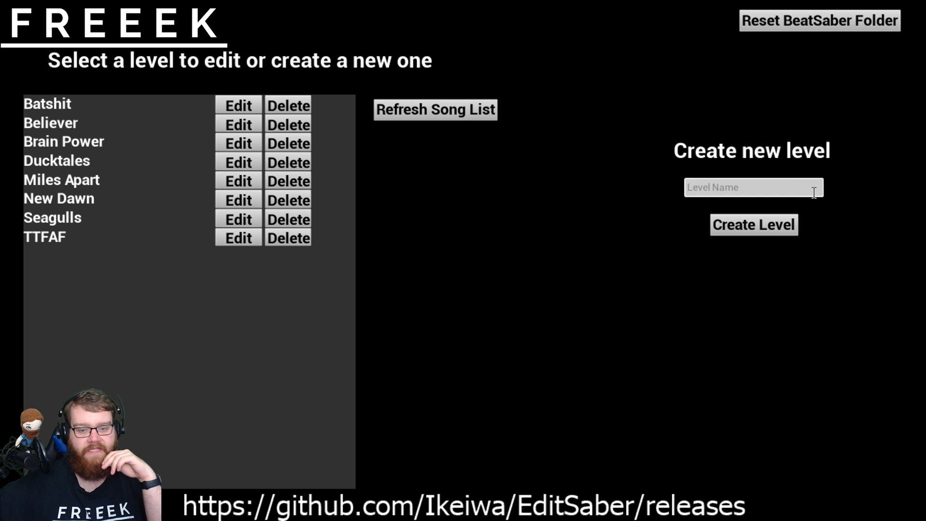
- Create a new level named Effeil 65 - Blue (KNY Factory Remix)
{"action": "left_click", "coordinate": [800, 184]}
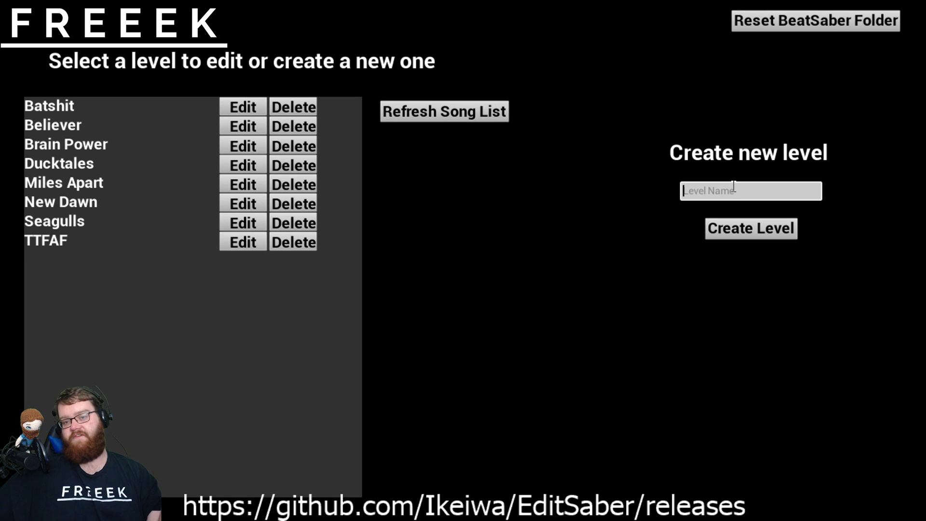
{"action": "type", "text": "Effie"}
{"action": "key", "text": "BackSpace"}
{"action": "key", "text": "BackSpace"}
{"action": "type", "text": "eil 65 -"}
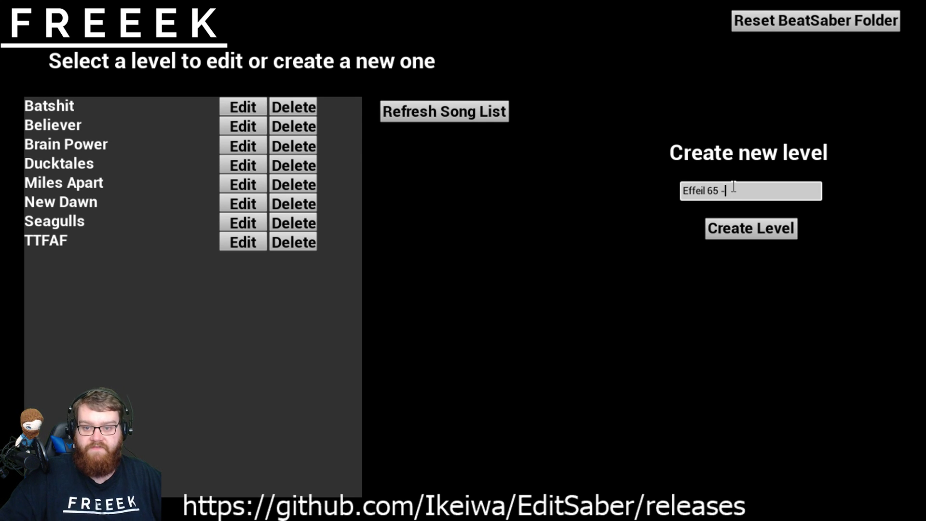
{"action": "type", "text": " Blue ("}
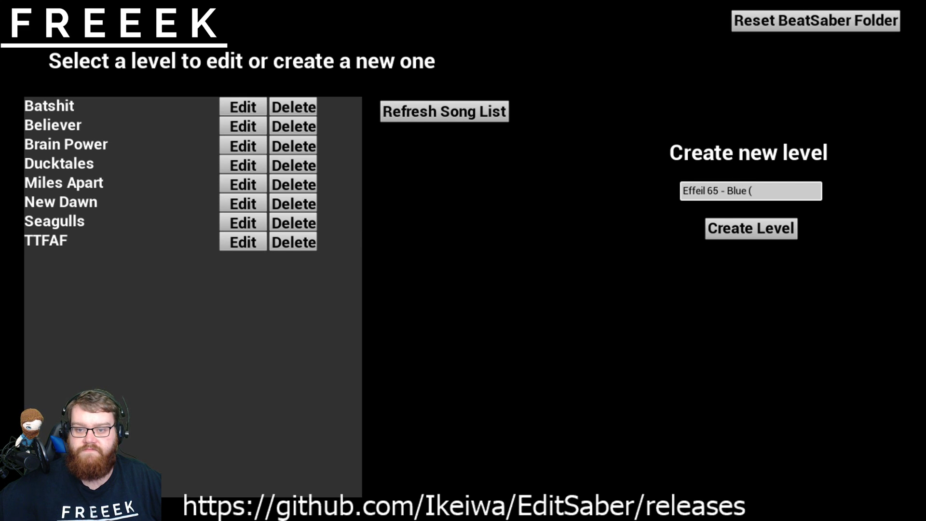
{"action": "type", "text": "KNY Factory Remix)"}
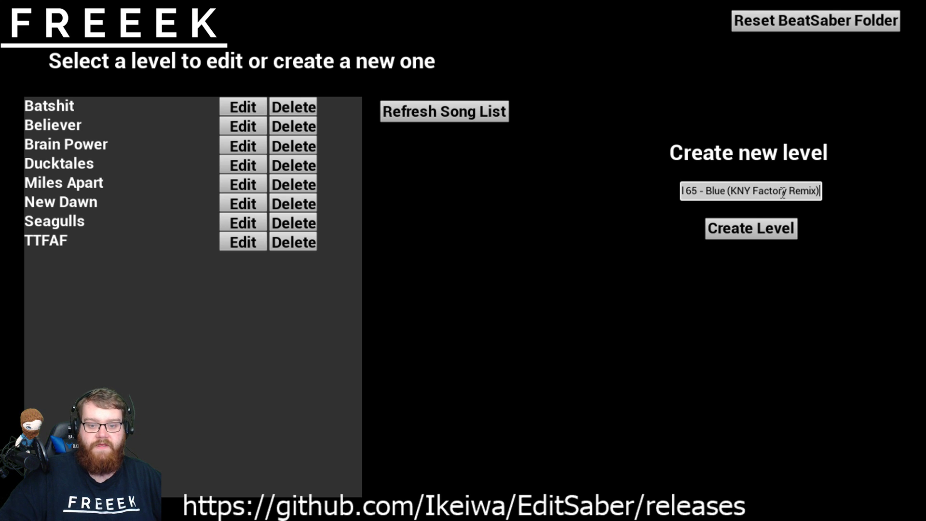
{"action": "left_click", "coordinate": [769, 229]}
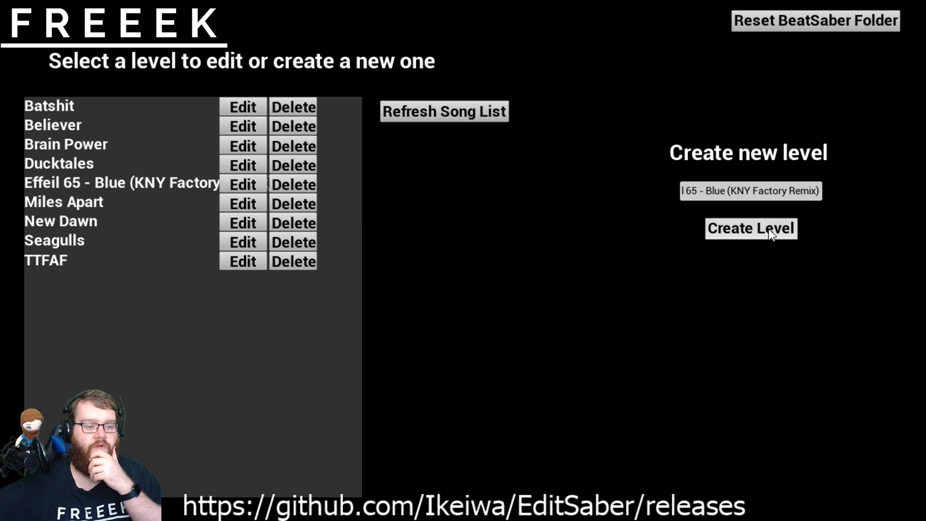
- Open the new Effeil 65 level for editing and set its song name to Blue (KNY Factory Remix)
{"action": "left_click", "coordinate": [252, 187]}
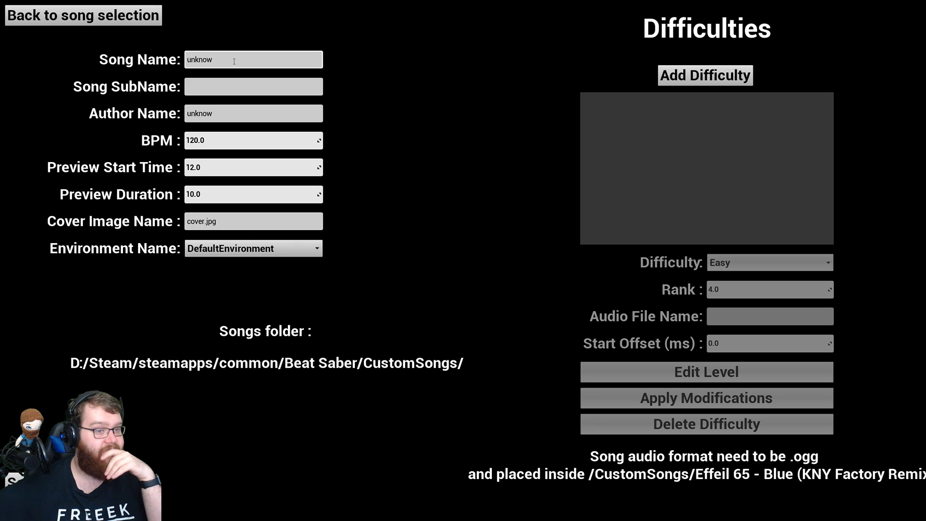
{"action": "left_click", "coordinate": [217, 60]}
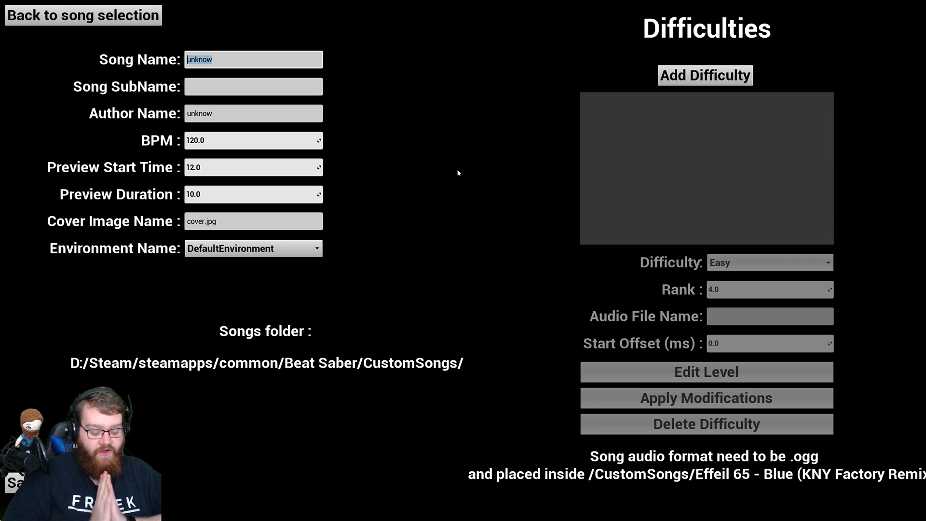
{"action": "type", "text": "Blue"}
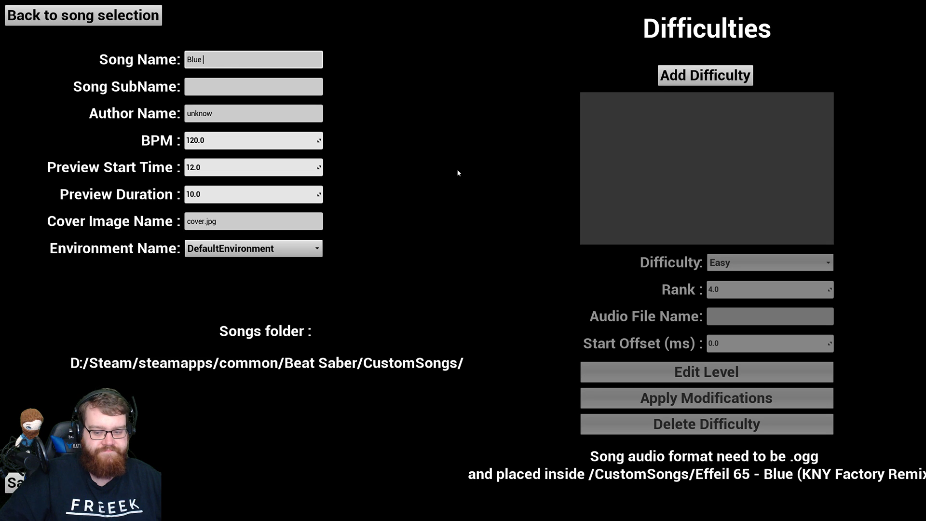
{"action": "type", "text": " (KNY Faco"}
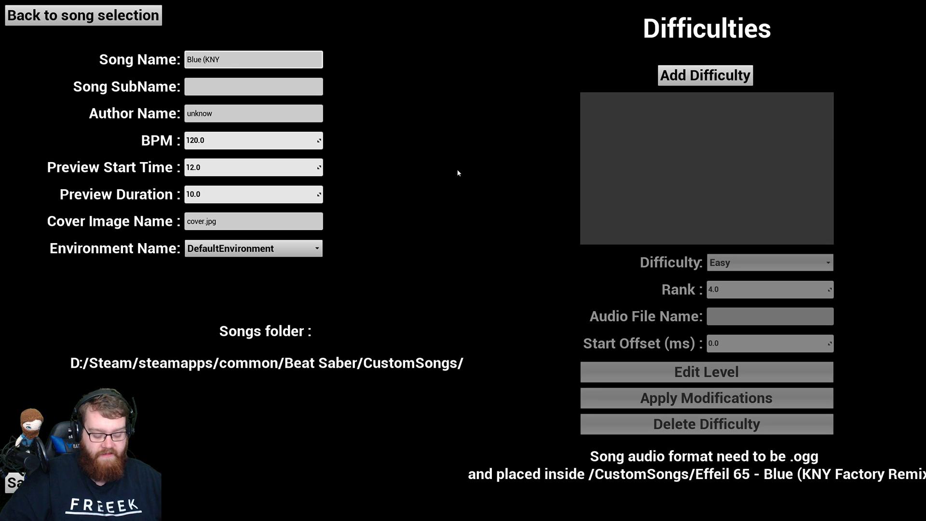
{"action": "key", "text": "BackSpace"}
{"action": "type", "text": "tory"}
{"action": "key", "text": "BackSpace"}
{"action": "key", "text": "BackSpace"}
{"action": "key", "text": "BackSpace"}
{"action": "key", "text": "BackSpace"}
{"action": "type", "text": "tpr"}
{"action": "key", "text": "BackSpace"}
{"action": "key", "text": "BackSpace"}
{"action": "type", "text": "or"}
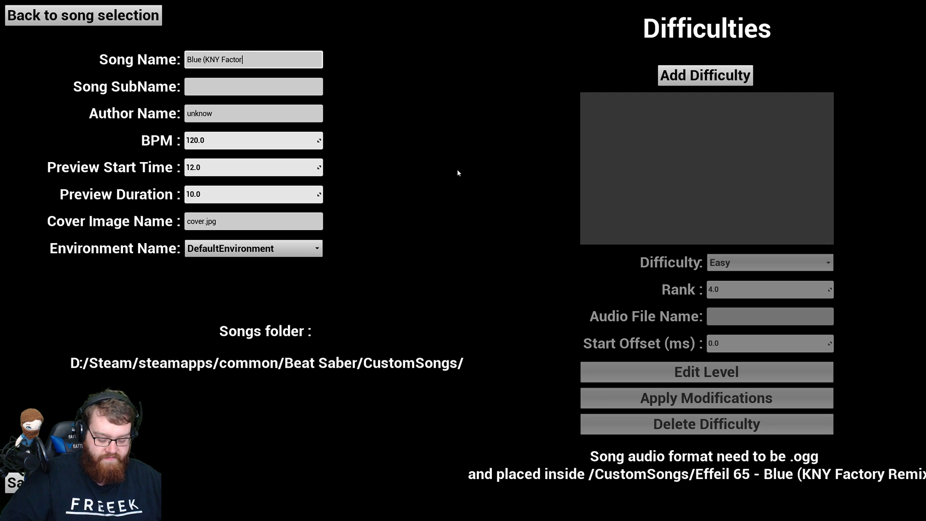
{"action": "type", "text": "y Remix)"}
- Set the song subname to Effeil 65 and enter the mapper's name as the author
{"action": "left_click", "coordinate": [279, 84]}
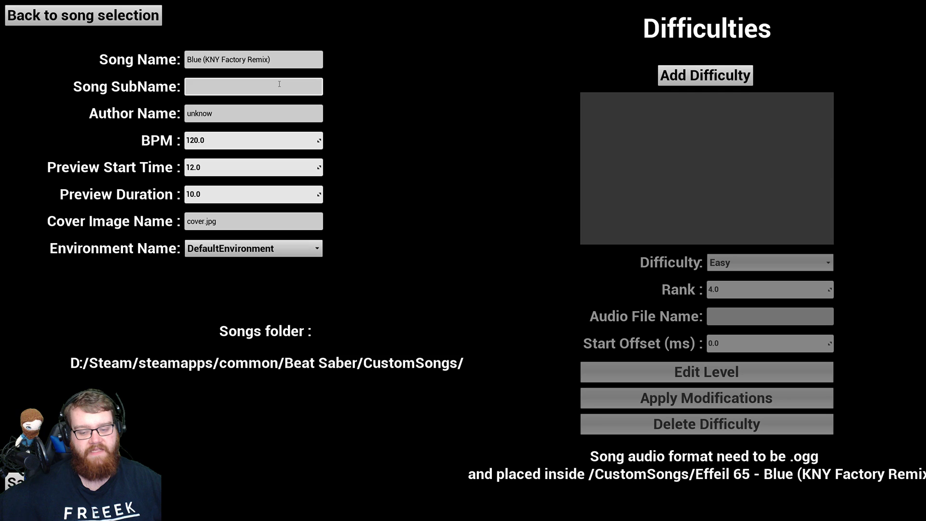
{"action": "type", "text": "Effiel 65"}
{"action": "left_click_drag", "start_coordinate": [272, 60], "coordinate": [204, 62]}
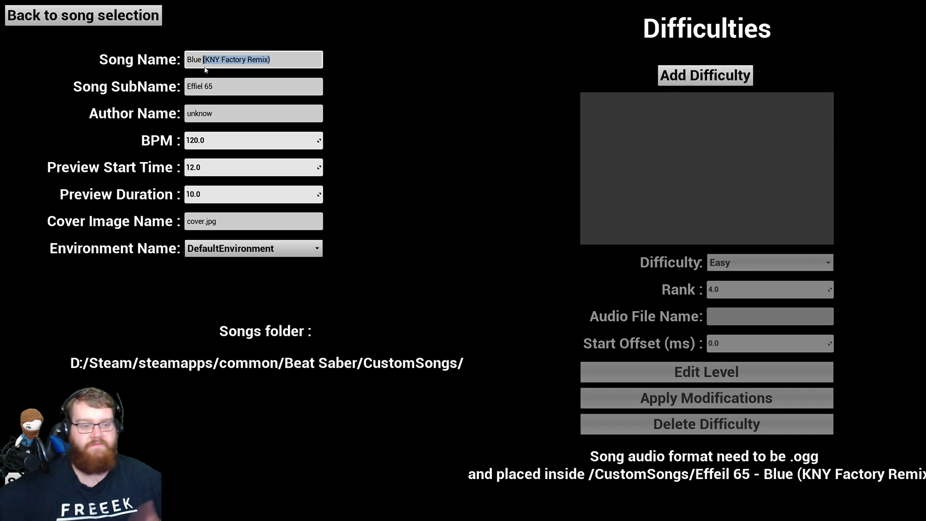
{"action": "left_click", "coordinate": [212, 86]}
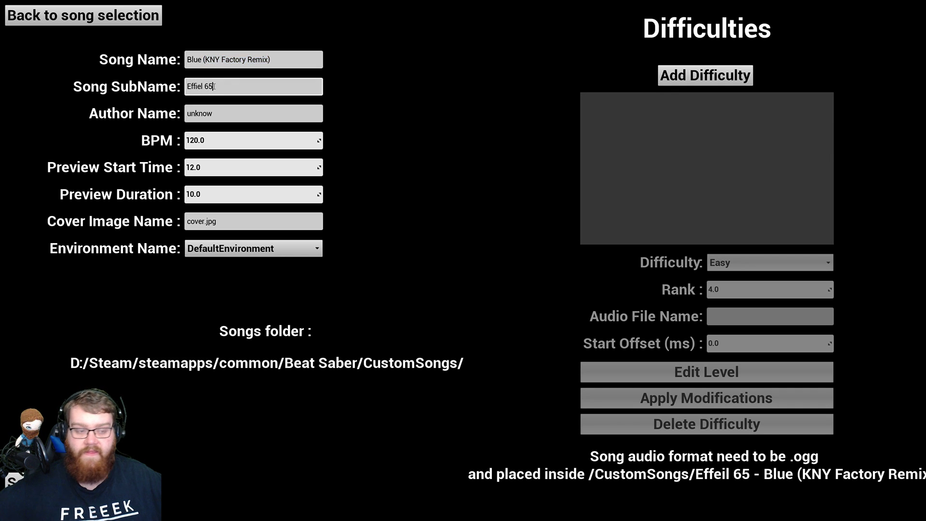
{"action": "left_click", "coordinate": [201, 86]}
{"action": "key", "text": "BackSpace"}
{"action": "key", "text": "BackSpace"}
{"action": "type", "text": "ei"}
{"action": "left_click", "coordinate": [248, 114]}
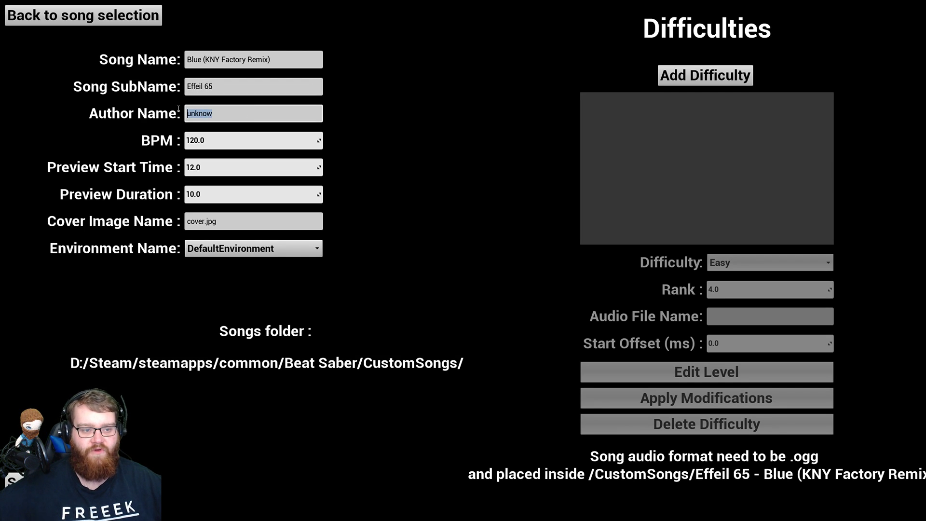
{"action": "type", "text": "Freeek"}
- Set the song's BPM to 93.3
{"action": "left_click", "coordinate": [215, 141]}
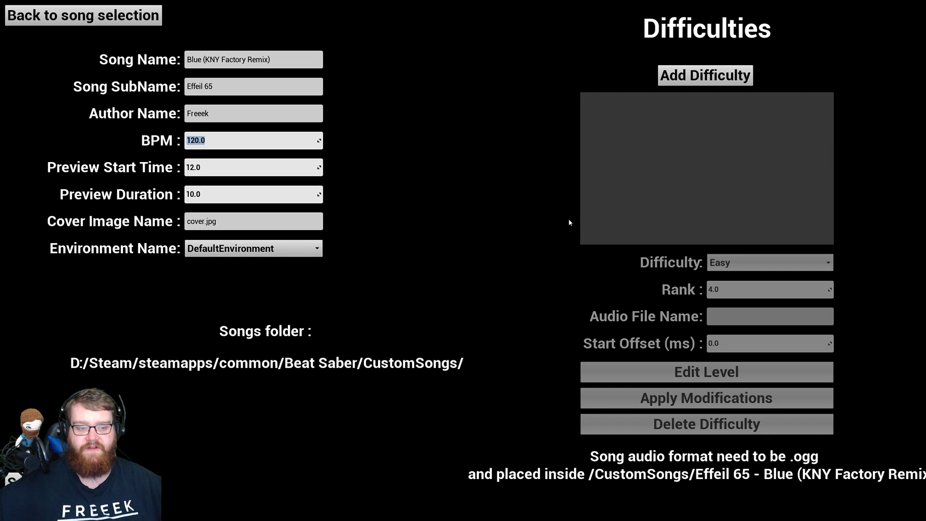
{"action": "type", "text": "93.3"}
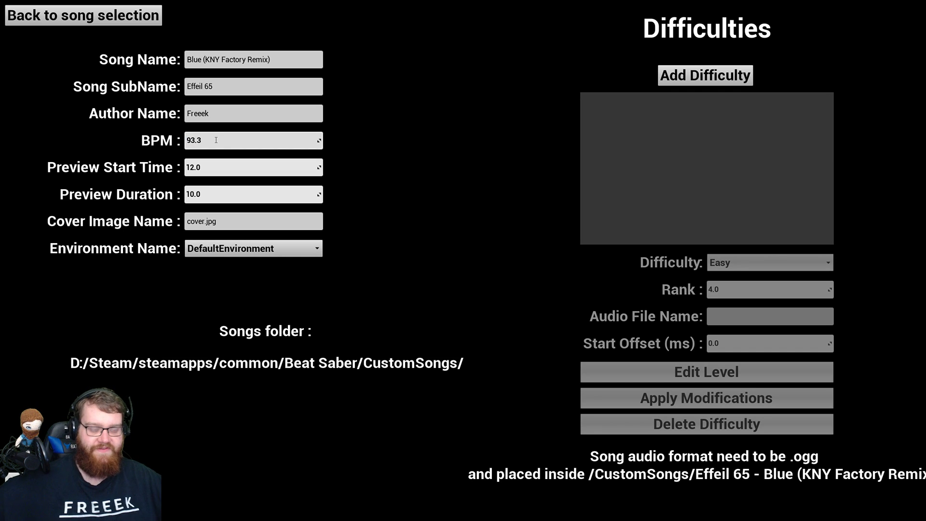
{"action": "key", "text": "Return"}
{"action": "left_click_drag", "start_coordinate": [255, 141], "coordinate": [44, 104]}
{"action": "type", "text": "93.3"}
{"action": "key", "text": "Return"}
{"action": "left_click", "coordinate": [370, 104]}
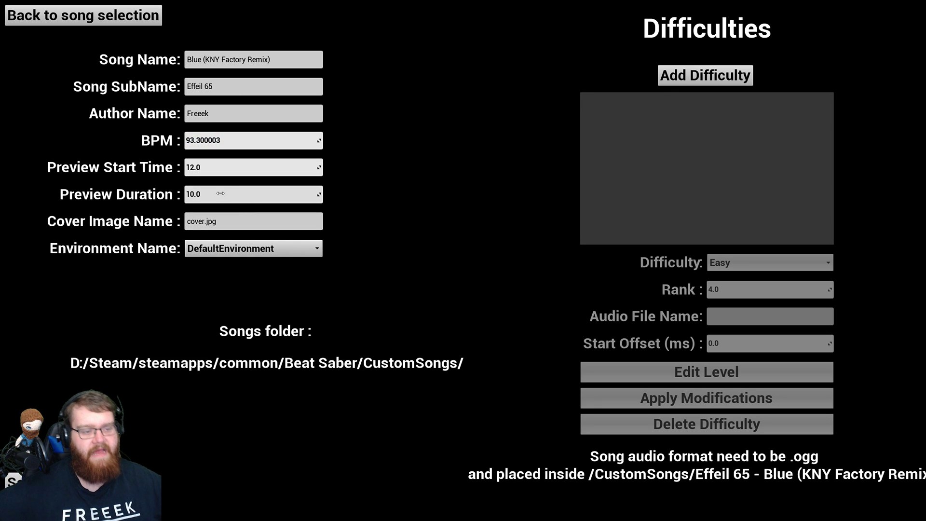
- Set the level's environment to NiceEnvironment
{"action": "left_click", "coordinate": [210, 168]}
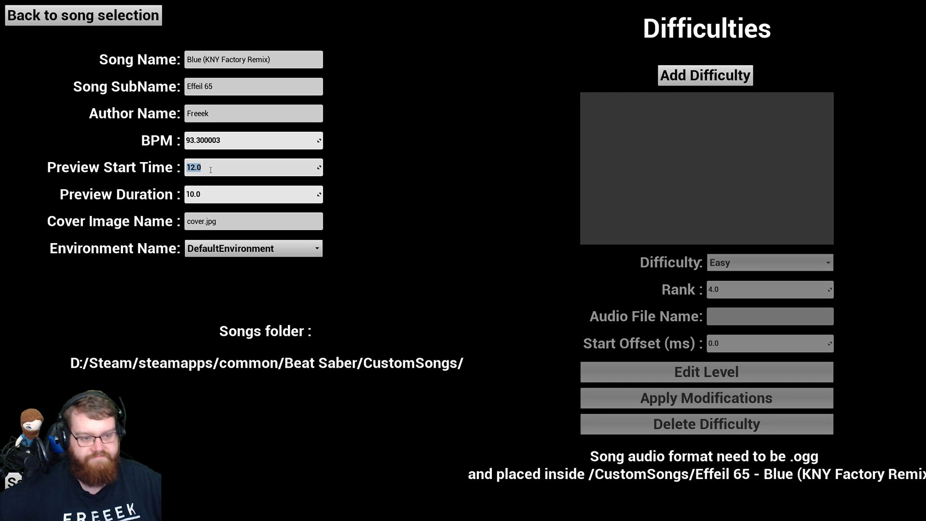
{"action": "left_click", "coordinate": [212, 195]}
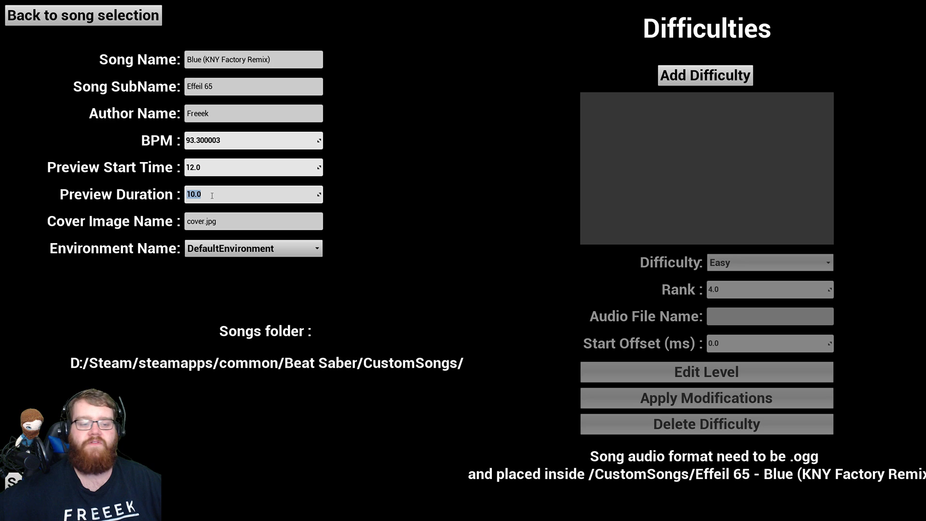
{"action": "left_click", "coordinate": [193, 221]}
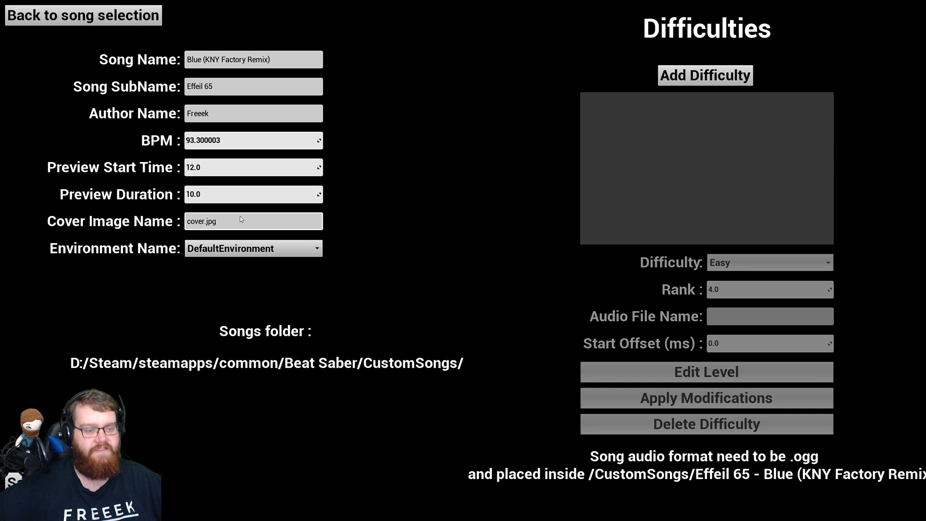
{"action": "left_click", "coordinate": [202, 249]}
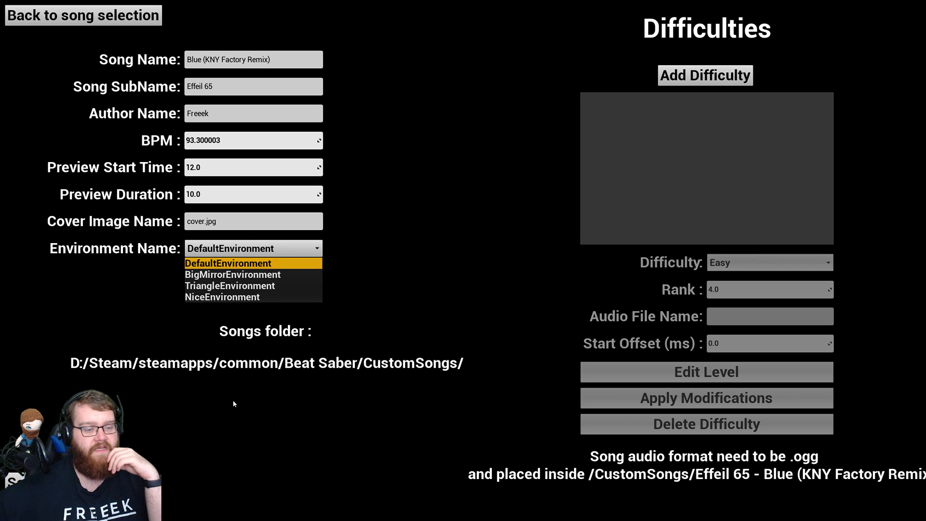
{"action": "left_click", "coordinate": [226, 296]}
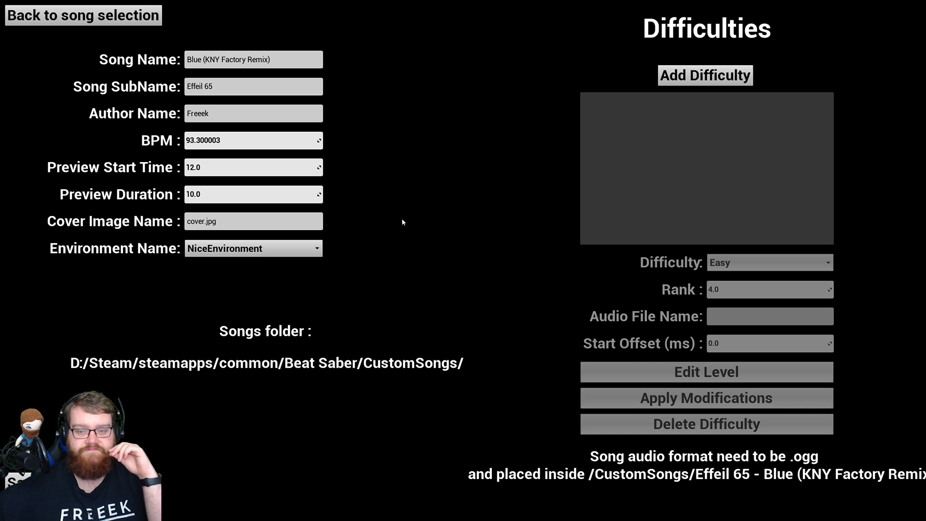
- Add a difficulty to the level and set it to Expert
{"action": "left_click", "coordinate": [713, 75]}
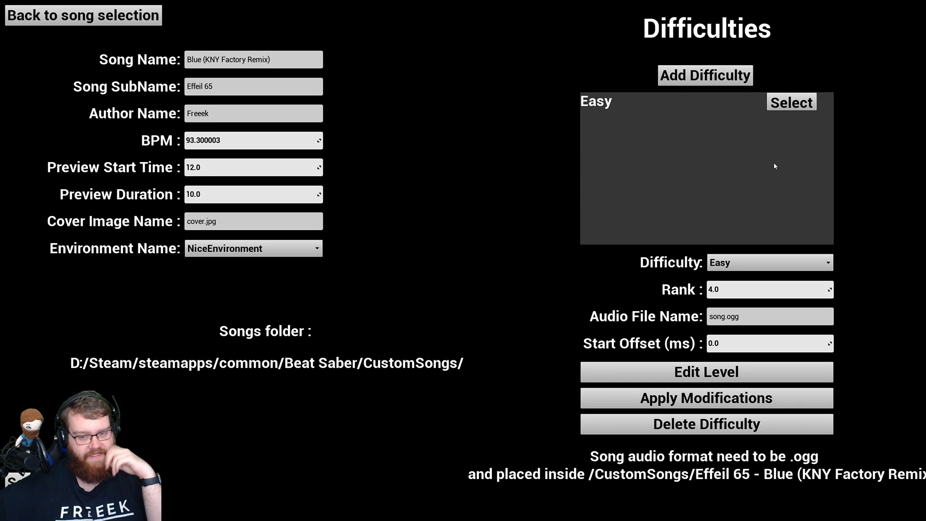
{"action": "left_click", "coordinate": [774, 264]}
{"action": "left_click", "coordinate": [755, 310]}
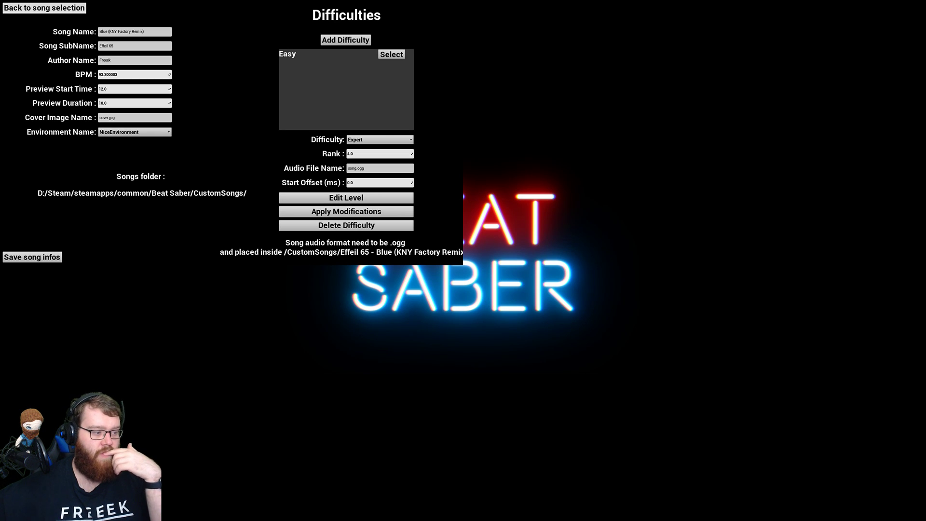
- Copy the full name of the song's OGG file on the desktop, including the .ogg extension
{"action": "key", "text": "alt+Return"}
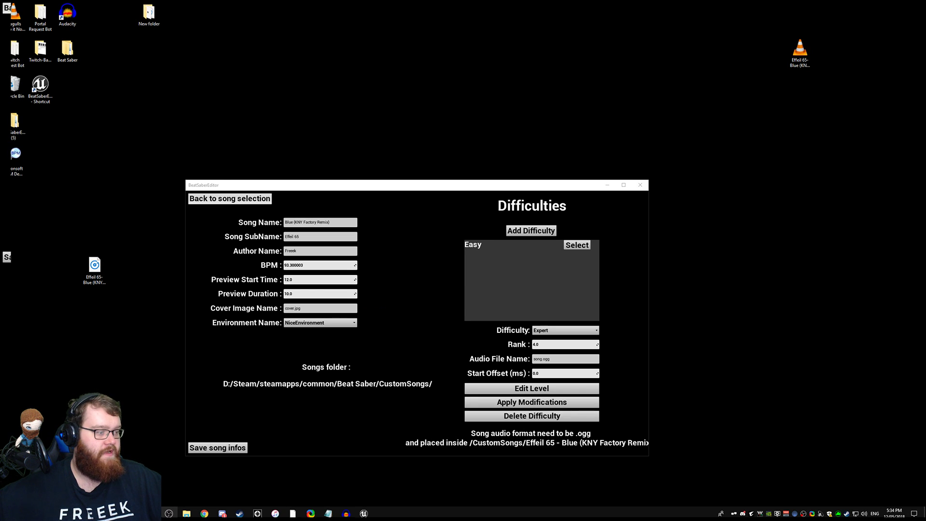
{"action": "key", "text": "alt+Return"}
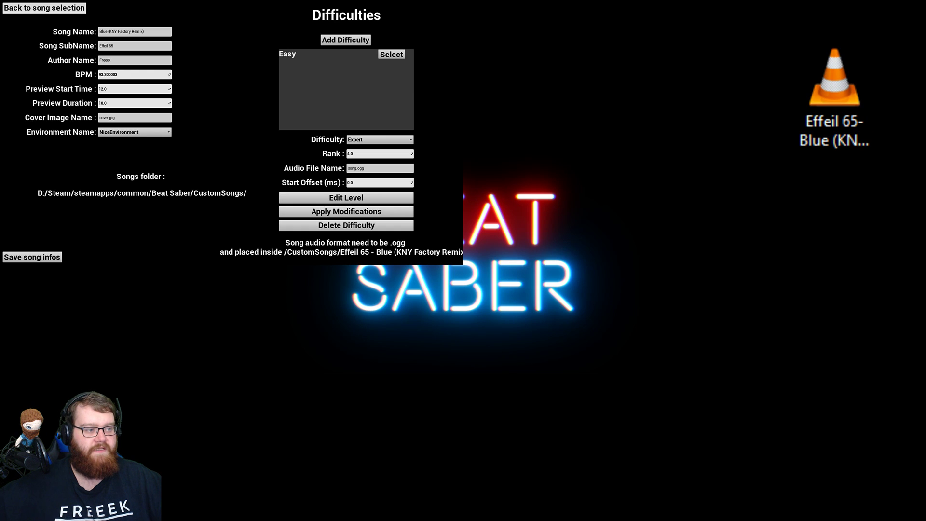
{"action": "left_click", "coordinate": [815, 97]}
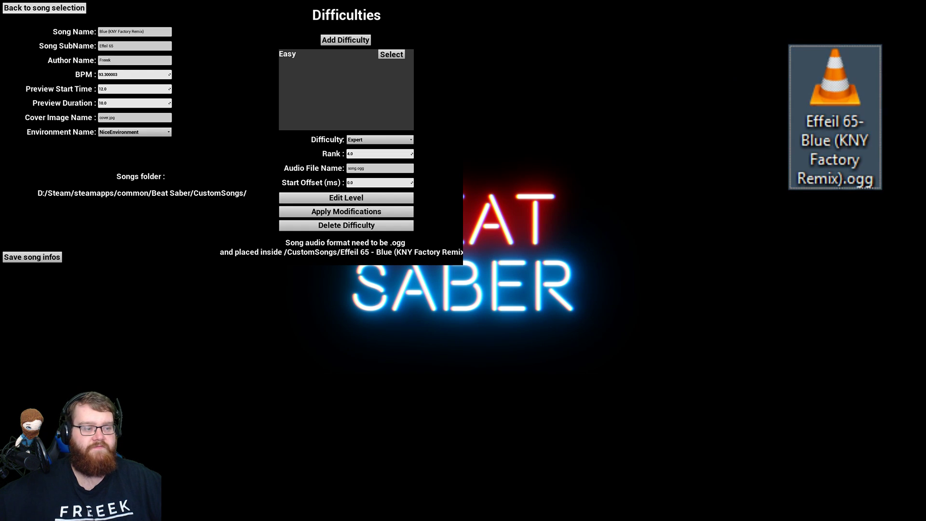
{"action": "left_click", "coordinate": [862, 120]}
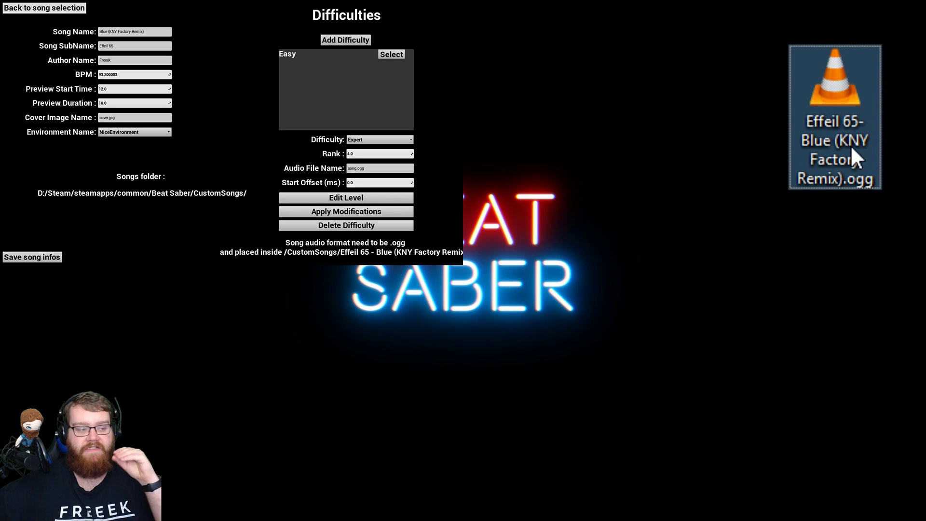
{"action": "key", "text": "F2"}
{"action": "left_click", "coordinate": [807, 123]}
{"action": "left_click_drag", "start_coordinate": [806, 123], "coordinate": [875, 181]}
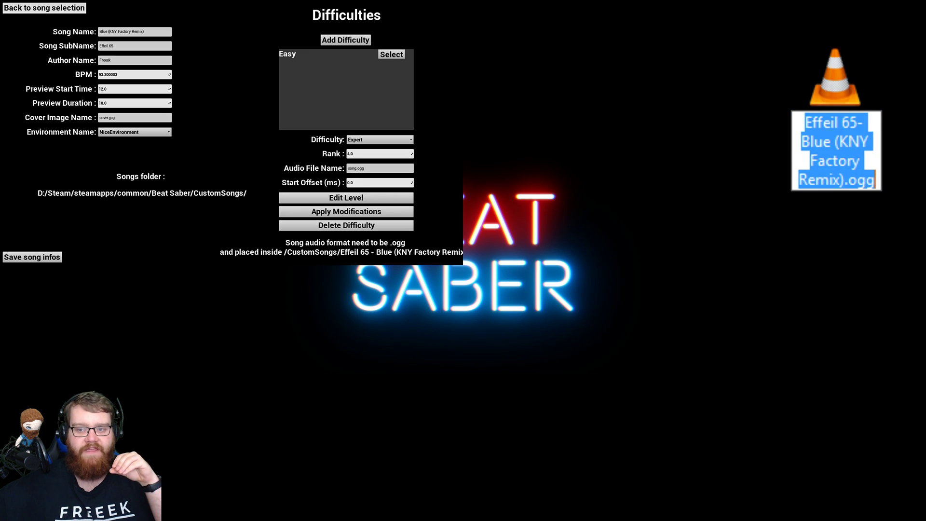
{"action": "right_click", "coordinate": [827, 121]}
{"action": "left_click", "coordinate": [876, 201]}
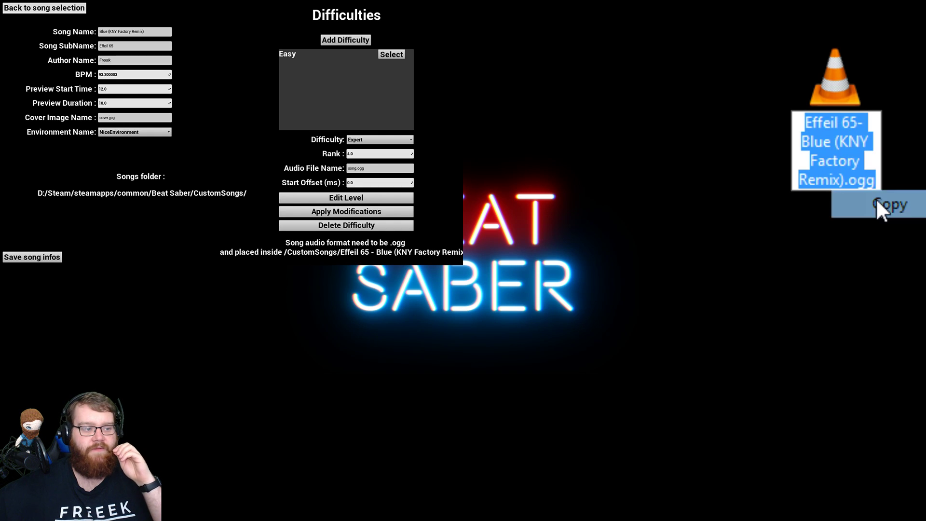
- Back in the level editor, set the difficulty's audio file name to Effeil 65- Blue (KNY Factory Remix).ogg and apply the modifications
{"action": "key", "text": "alt+Tab"}
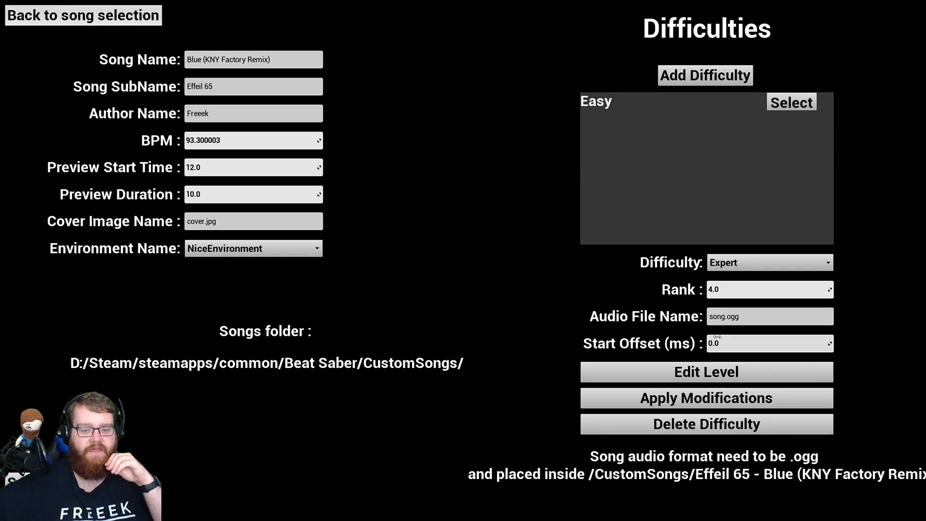
{"action": "left_click", "coordinate": [757, 314]}
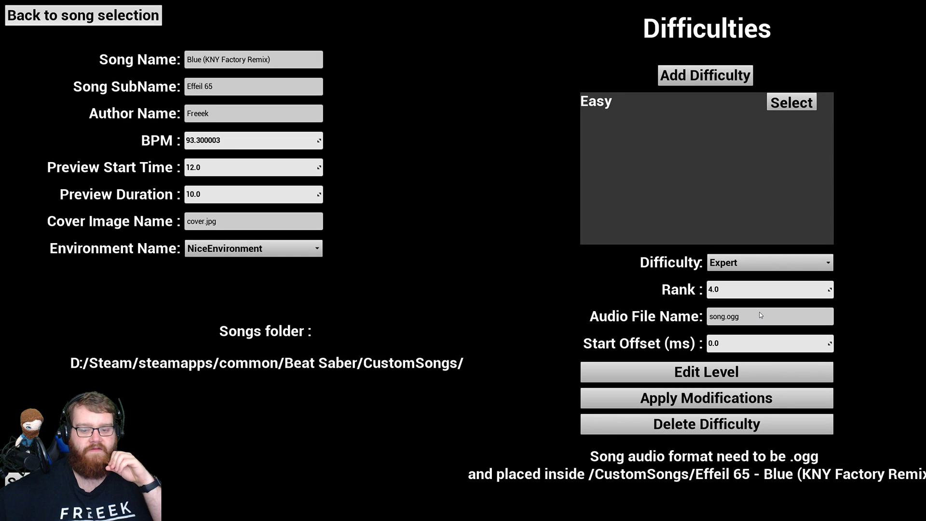
{"action": "key", "text": "ctrl+a"}
{"action": "right_click", "coordinate": [727, 315]}
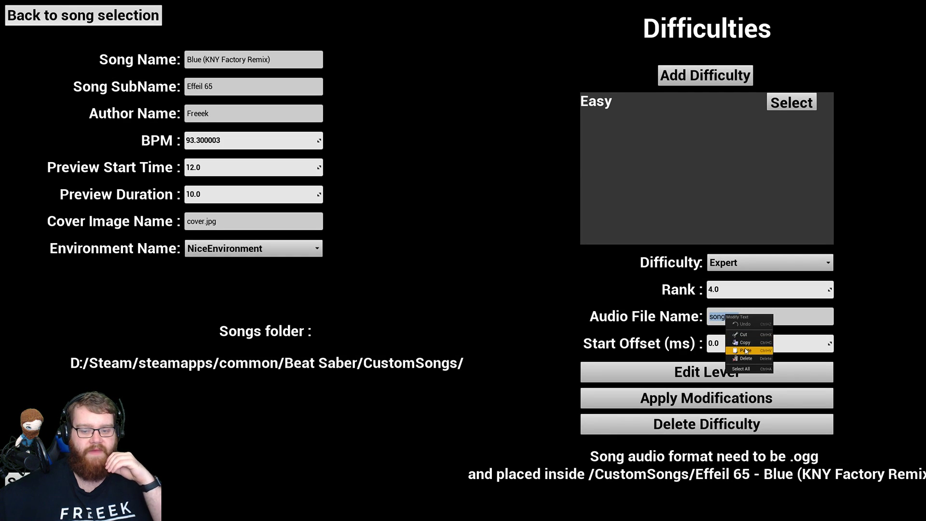
{"action": "left_click", "coordinate": [745, 345]}
{"action": "left_click", "coordinate": [826, 323]}
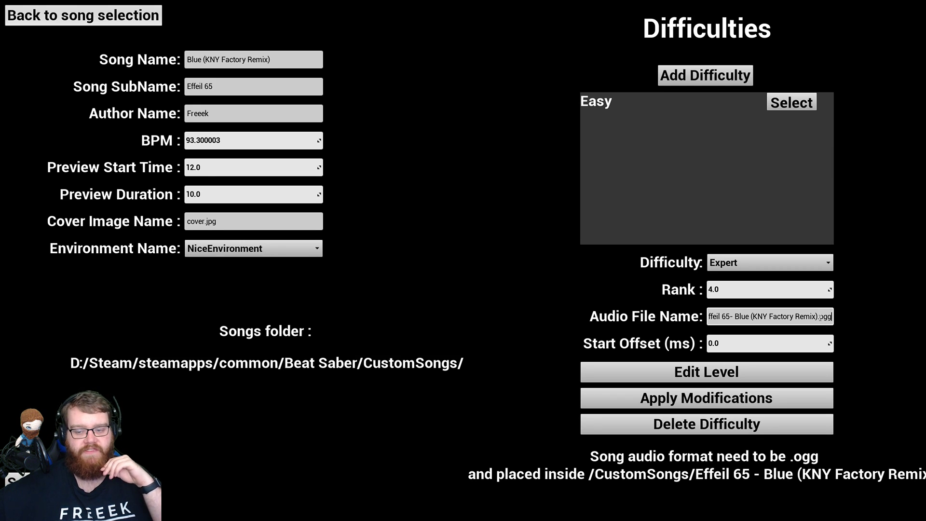
{"action": "left_click_drag", "start_coordinate": [819, 317], "coordinate": [835, 316]}
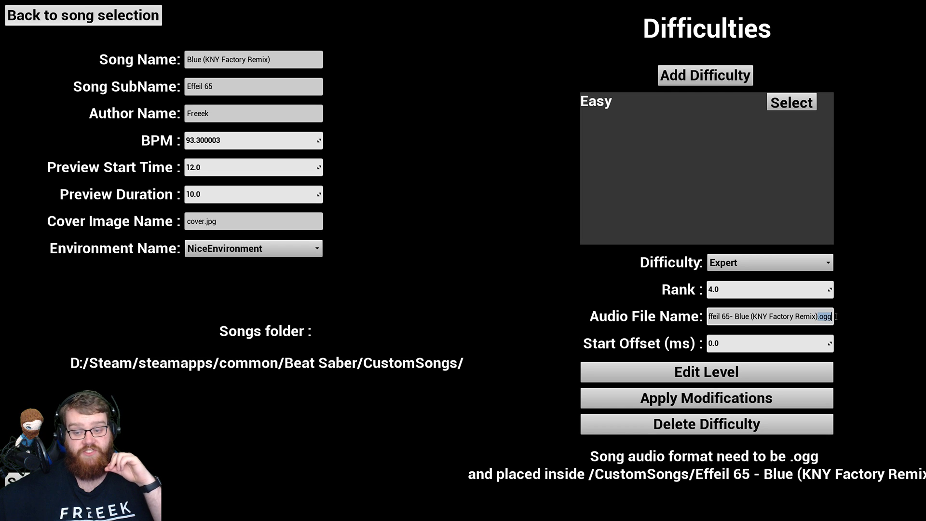
{"action": "left_click", "coordinate": [852, 304]}
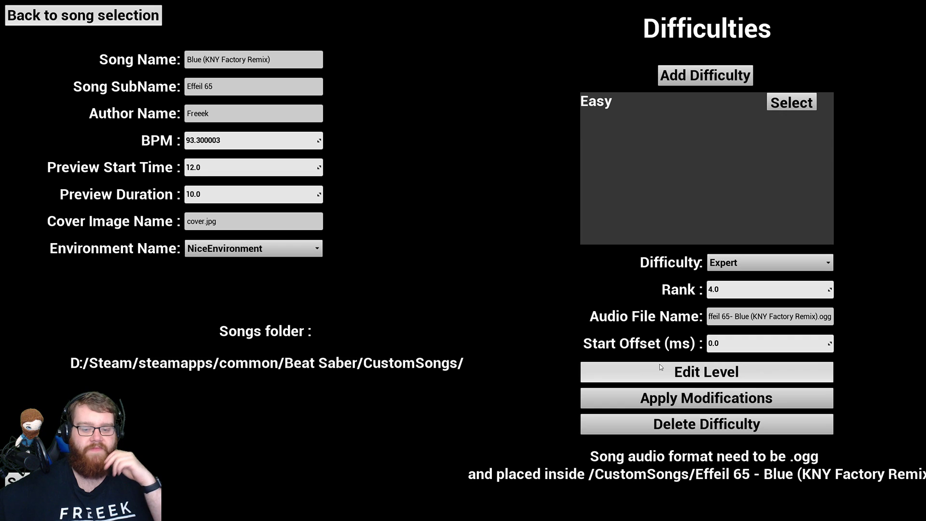
{"action": "left_click", "coordinate": [622, 402]}
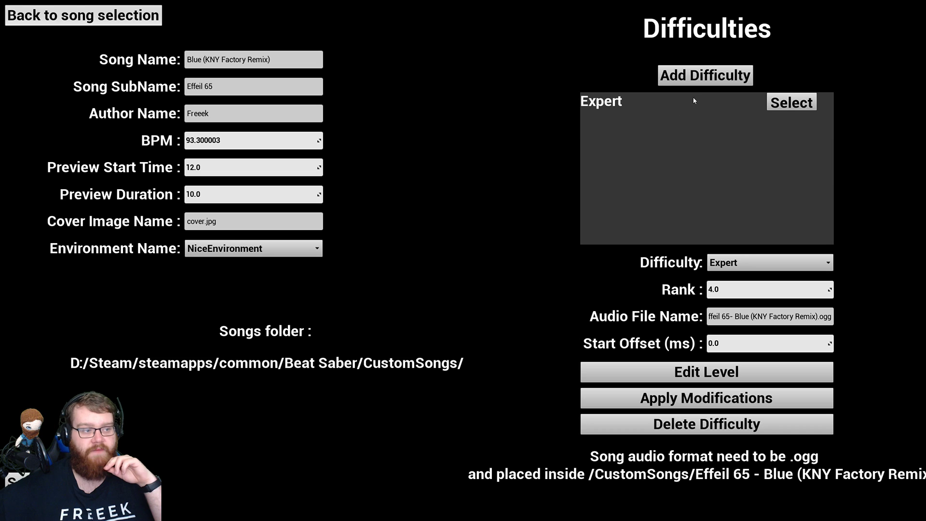
- Add an extra Easy difficulty alongside Expert, try switching between the two, and delete the Easy one
{"action": "left_click", "coordinate": [706, 78]}
{"action": "left_click", "coordinate": [793, 121]}
{"action": "left_click", "coordinate": [791, 102]}
{"action": "left_click", "coordinate": [792, 120]}
{"action": "left_click", "coordinate": [792, 102]}
{"action": "left_click", "coordinate": [791, 121]}
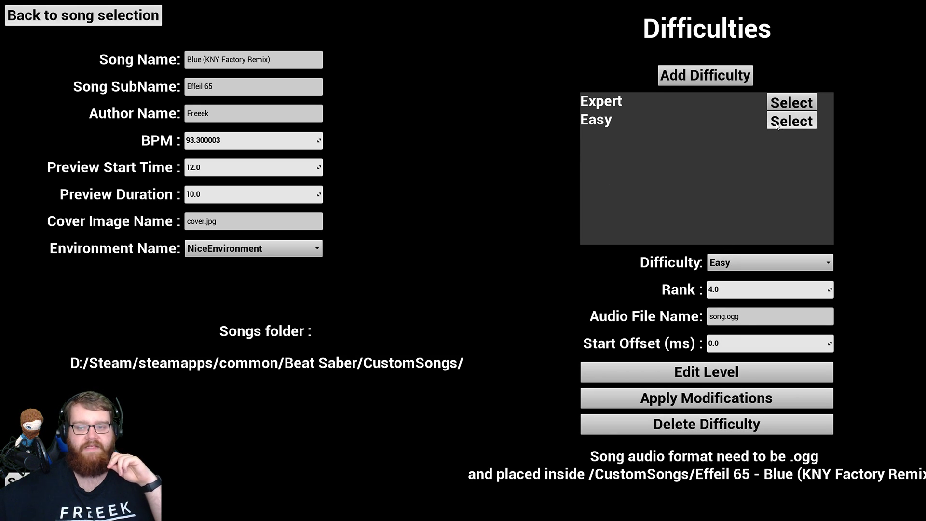
{"action": "left_click", "coordinate": [737, 429]}
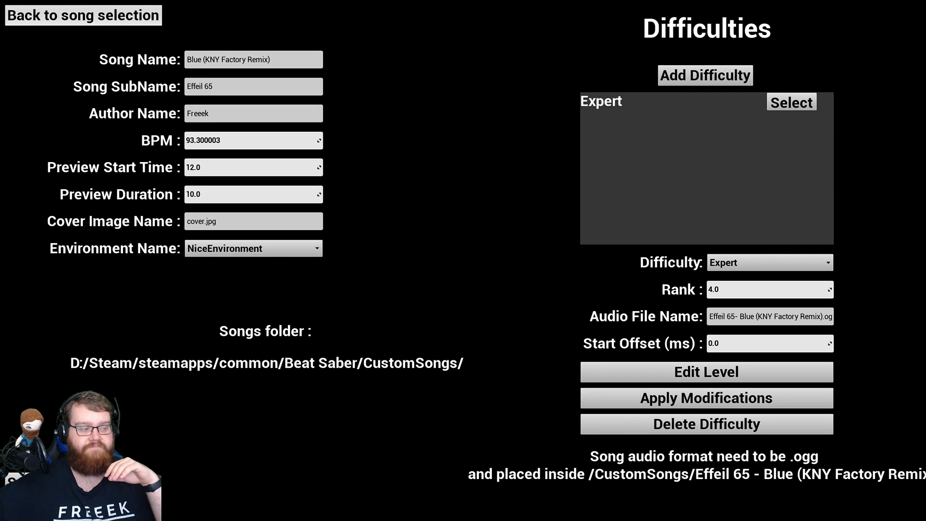
- Try to open the Expert difficulty for level editing
{"action": "left_click", "coordinate": [652, 364]}
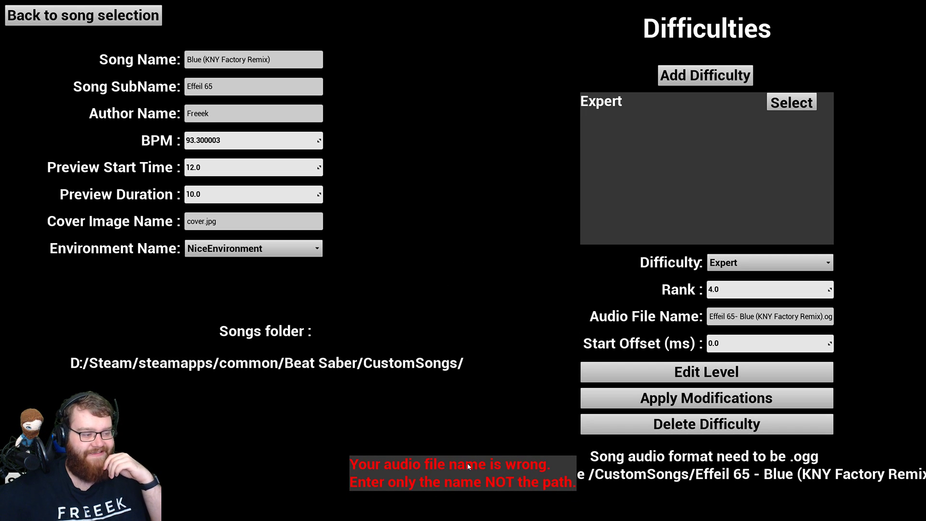
{"action": "left_click", "coordinate": [675, 367]}
{"action": "left_click", "coordinate": [667, 367]}
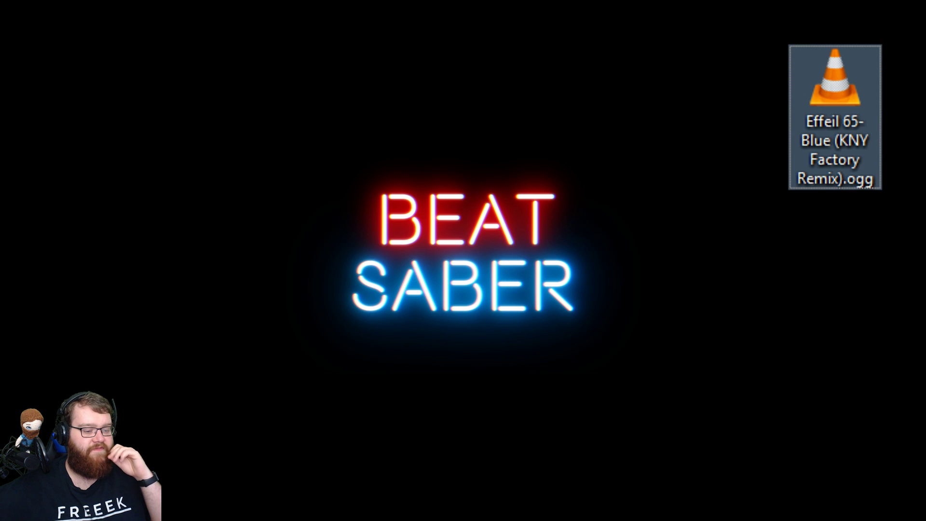
- Copy Effeil 65- Blue (KNY Factory Remix).ogg from the desktop into the level's folder inside Beat Saber's CustomSongs directory
{"action": "key", "text": "super+e"}
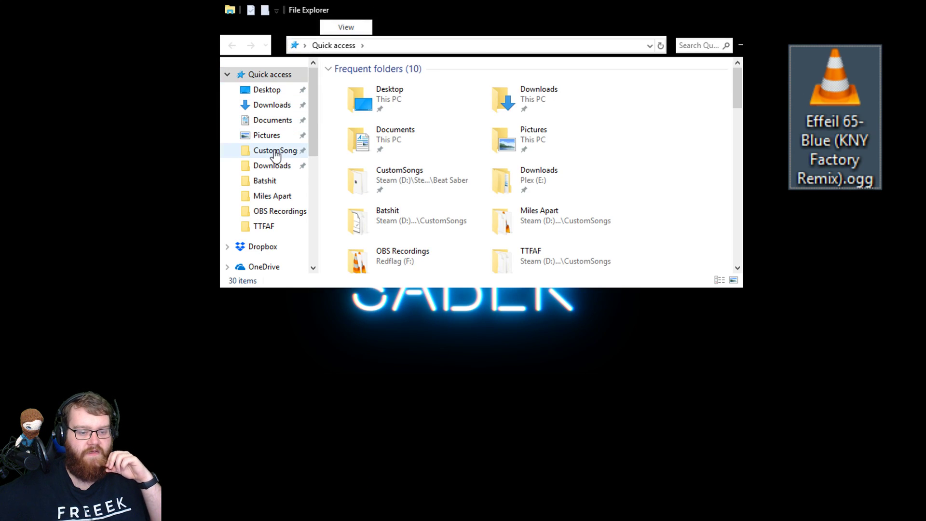
{"action": "left_click", "coordinate": [273, 151]}
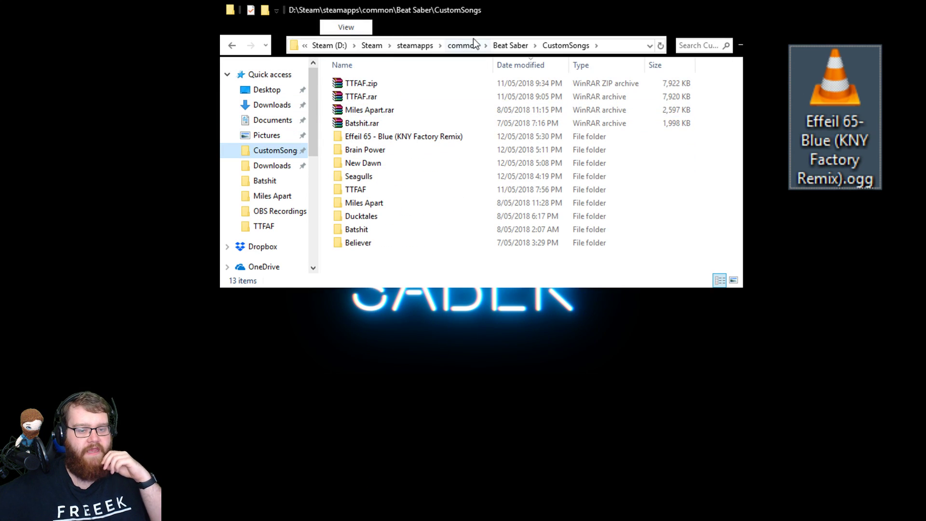
{"action": "left_click", "coordinate": [504, 42]}
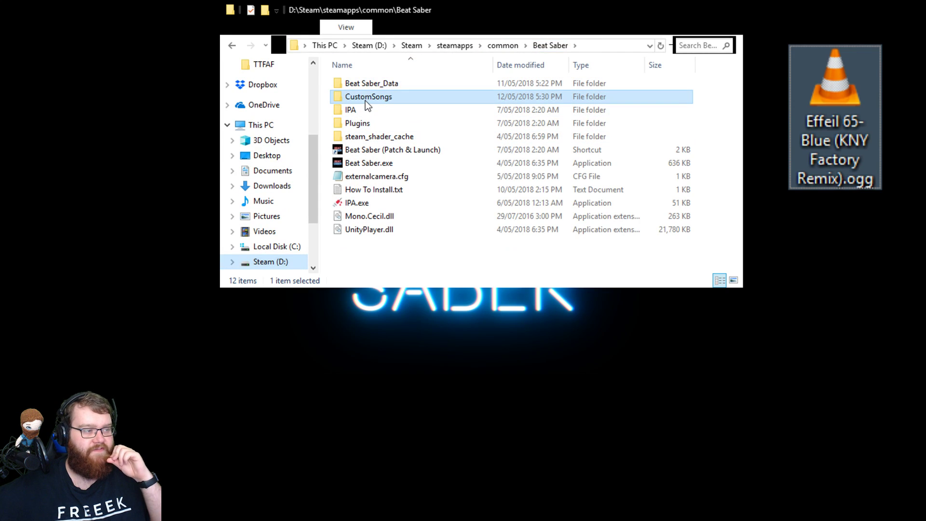
{"action": "double_click", "coordinate": [365, 99]}
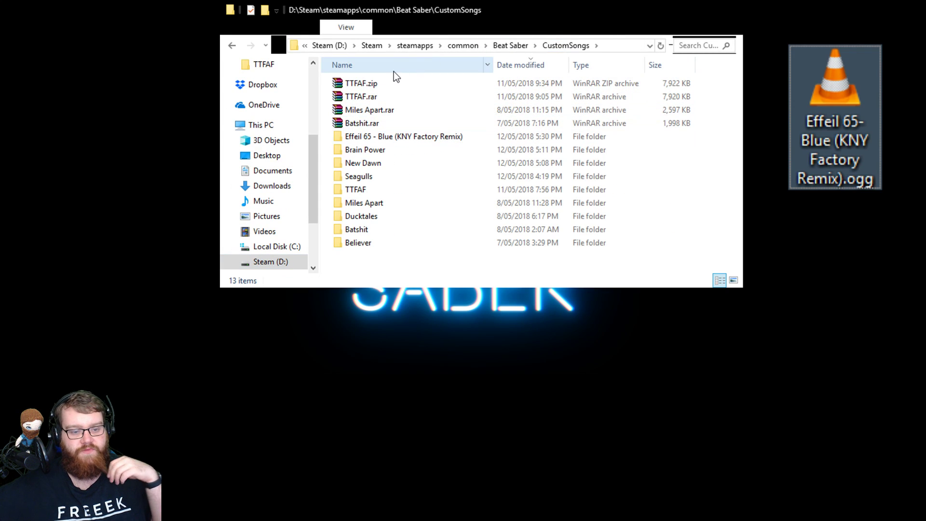
{"action": "double_click", "coordinate": [372, 138]}
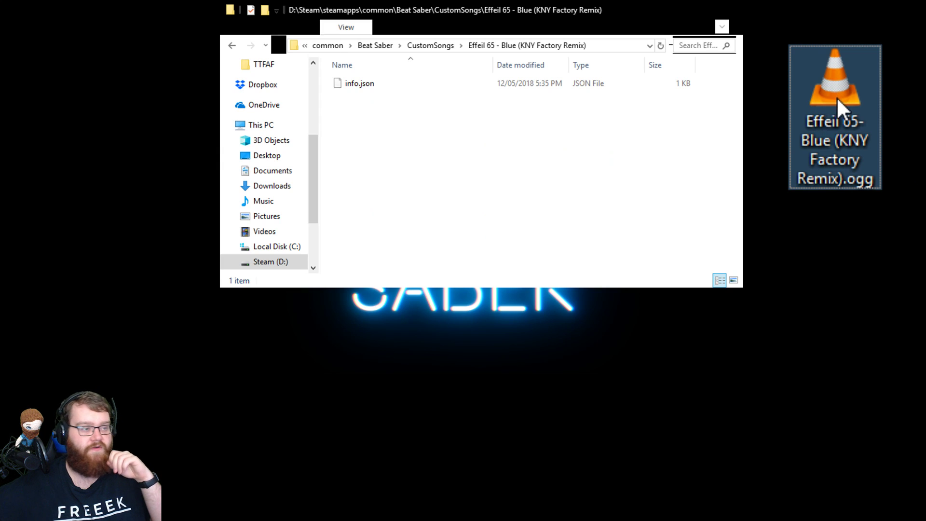
{"action": "left_click", "coordinate": [711, 55]}
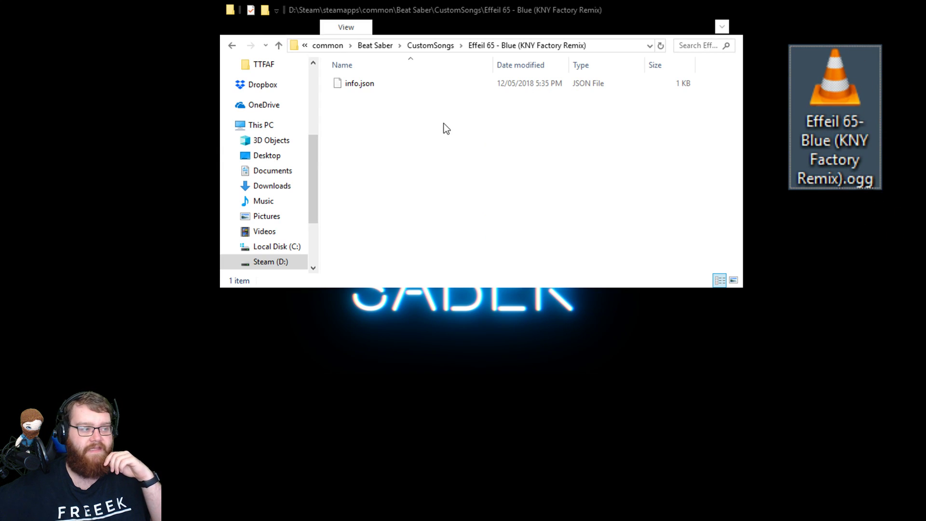
{"action": "key", "text": "ctrl+v"}
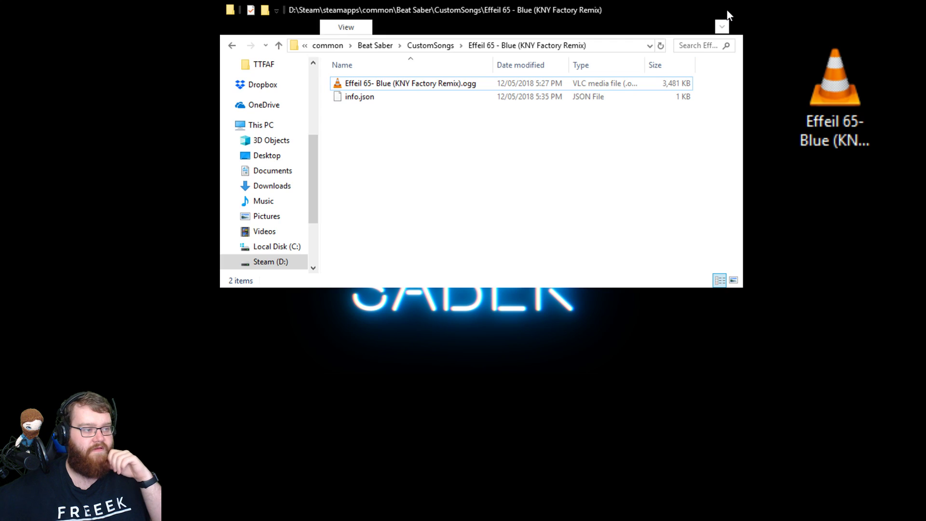
{"action": "left_click", "coordinate": [727, 10]}
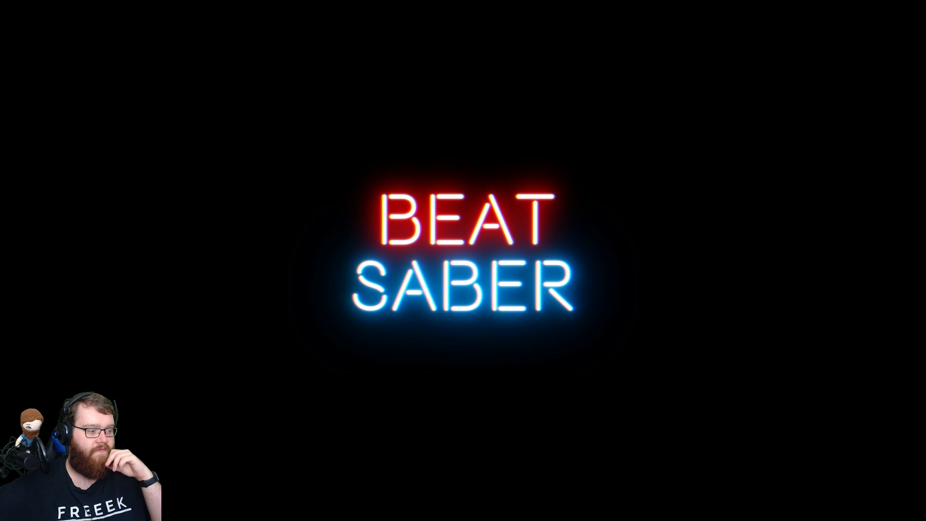
- Switch back to the level editor and open the Expert difficulty's note grid for editing
{"action": "key", "text": "alt+Tab"}
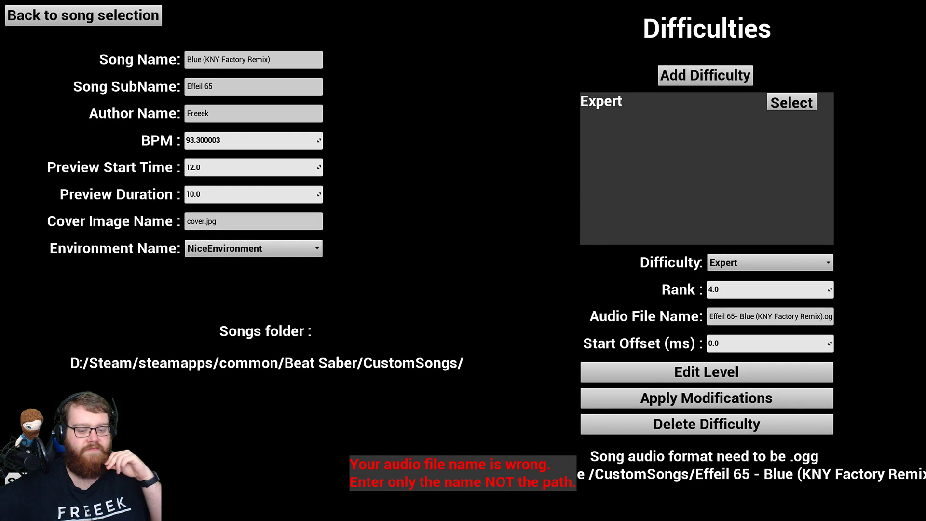
{"action": "left_click", "coordinate": [716, 379]}
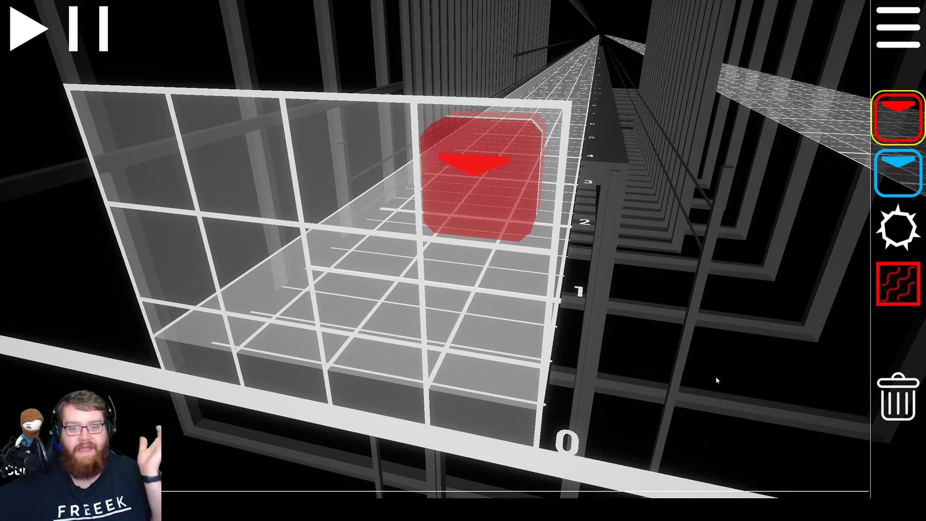
{"action": "left_click_drag", "start_coordinate": [702, 349], "coordinate": [745, 314]}
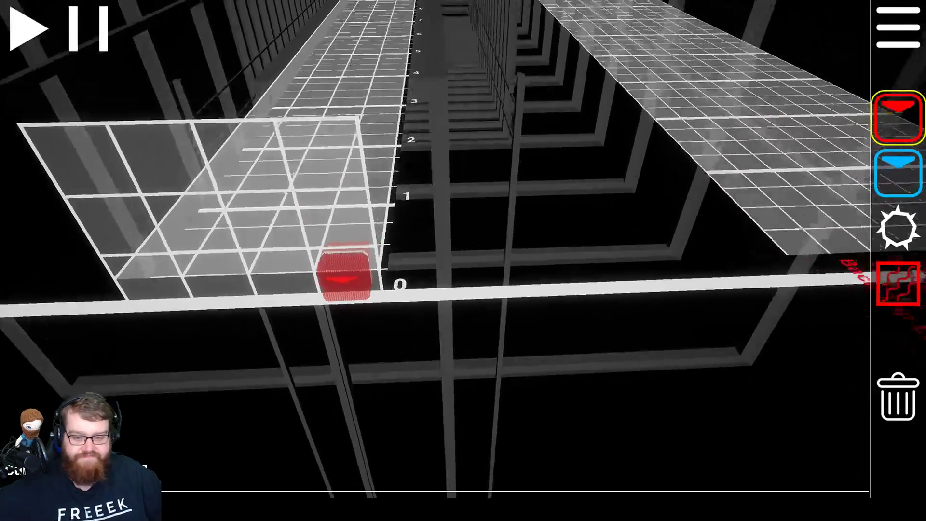
- Play the song along the empty note track to check that the audio and grid run, and stop playback
{"action": "left_click_drag", "start_coordinate": [463, 260], "coordinate": [417, 256]}
{"action": "left_click", "coordinate": [23, 37]}
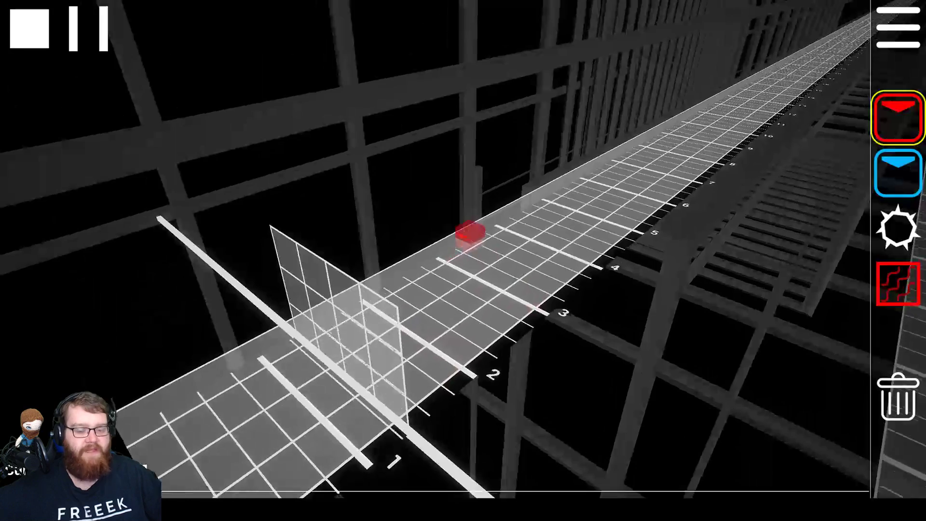
{"action": "left_click_drag", "start_coordinate": [470, 234], "coordinate": [300, 314]}
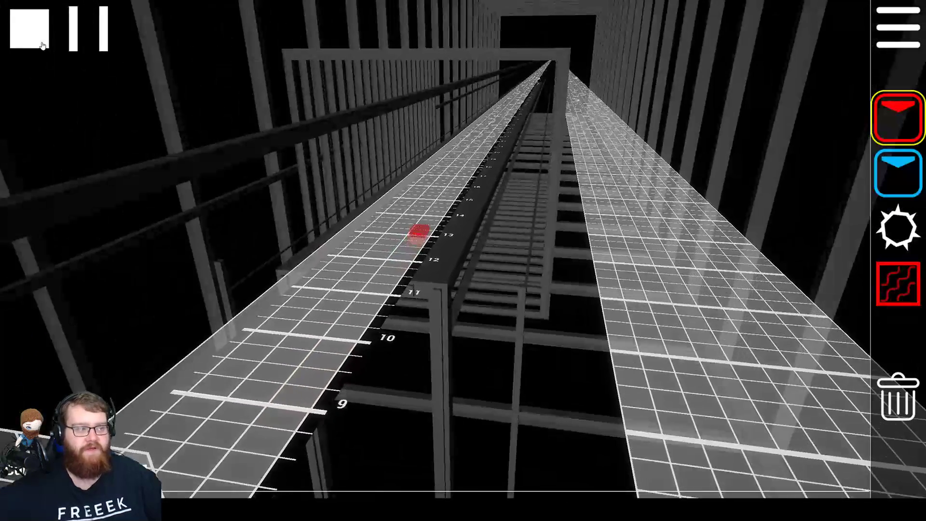
{"action": "left_click", "coordinate": [42, 46]}
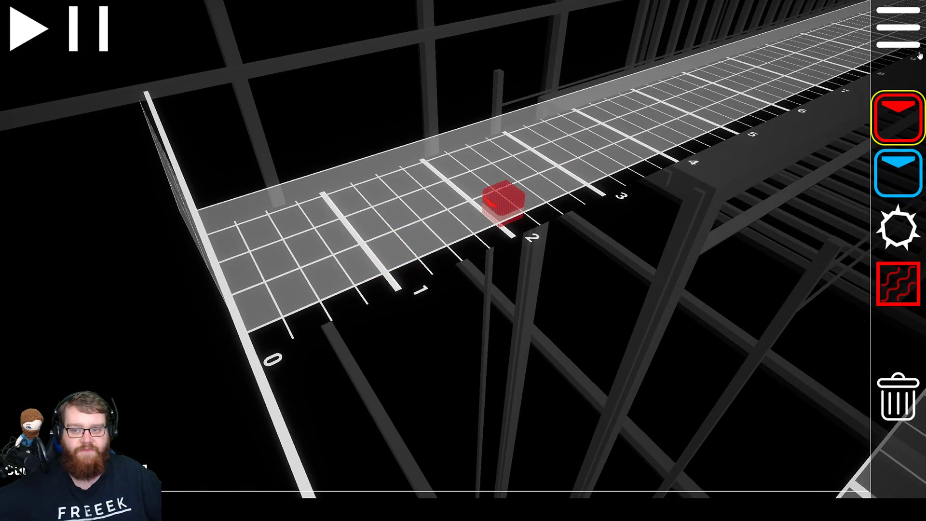
- Save the map and return to the level's song information page
{"action": "left_click", "coordinate": [893, 34]}
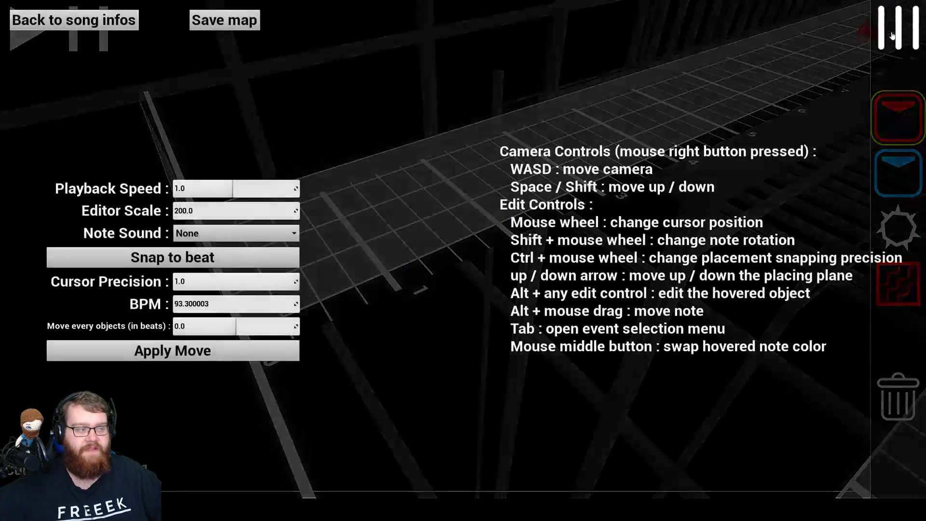
{"action": "left_click", "coordinate": [242, 23]}
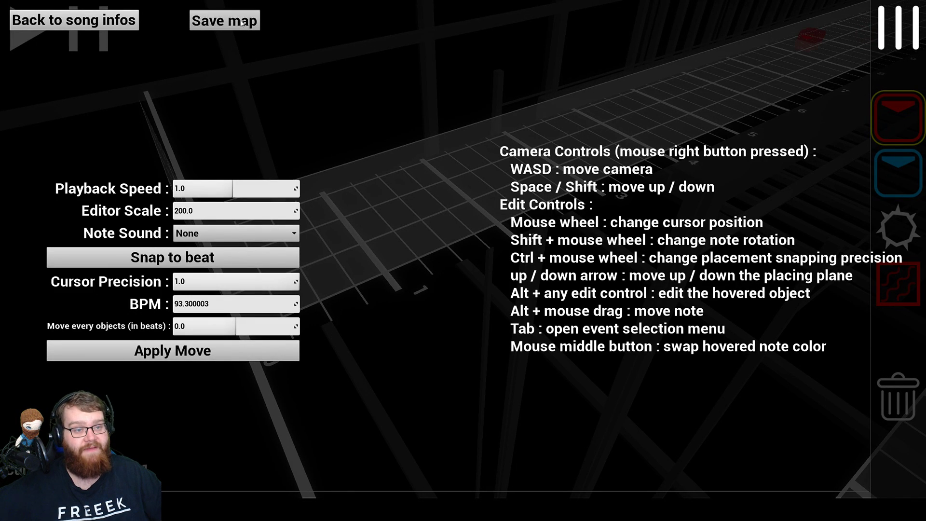
{"action": "left_click", "coordinate": [108, 23]}
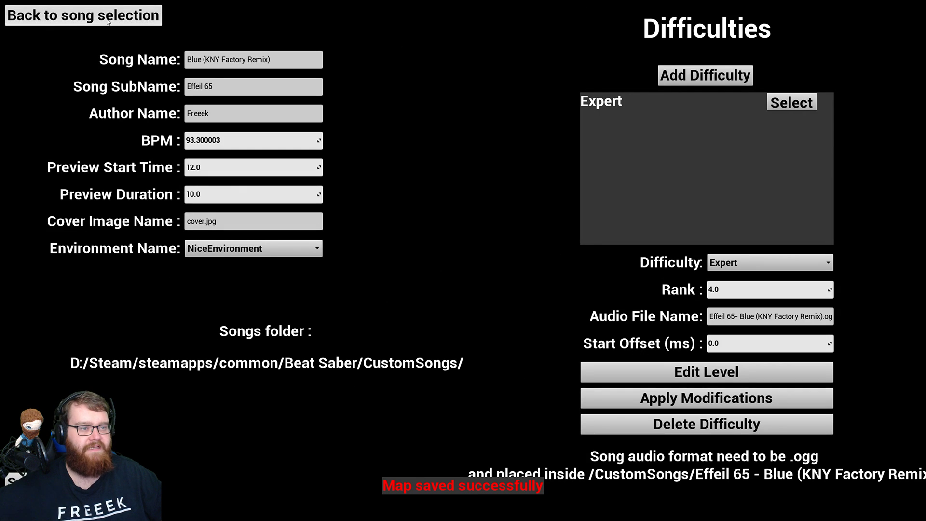
- Go back to the song selection, reopen the Effeil 65 - Blue level and load its Expert difficulty in the note editor
{"action": "left_click", "coordinate": [143, 18]}
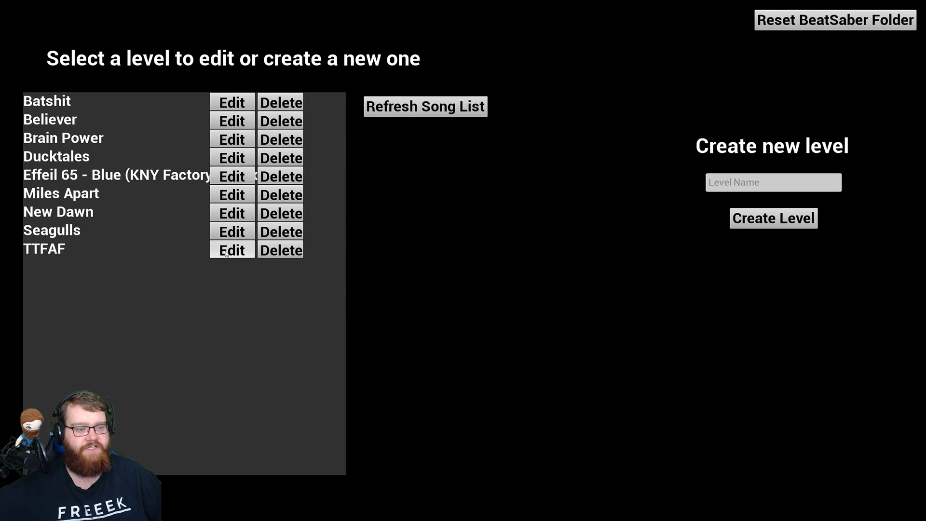
{"action": "left_click", "coordinate": [223, 176]}
{"action": "left_click", "coordinate": [684, 373]}
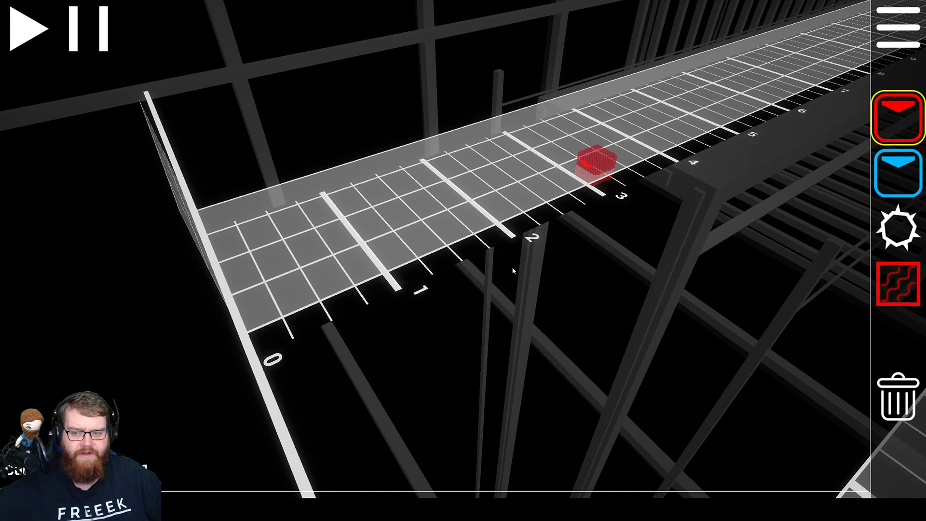